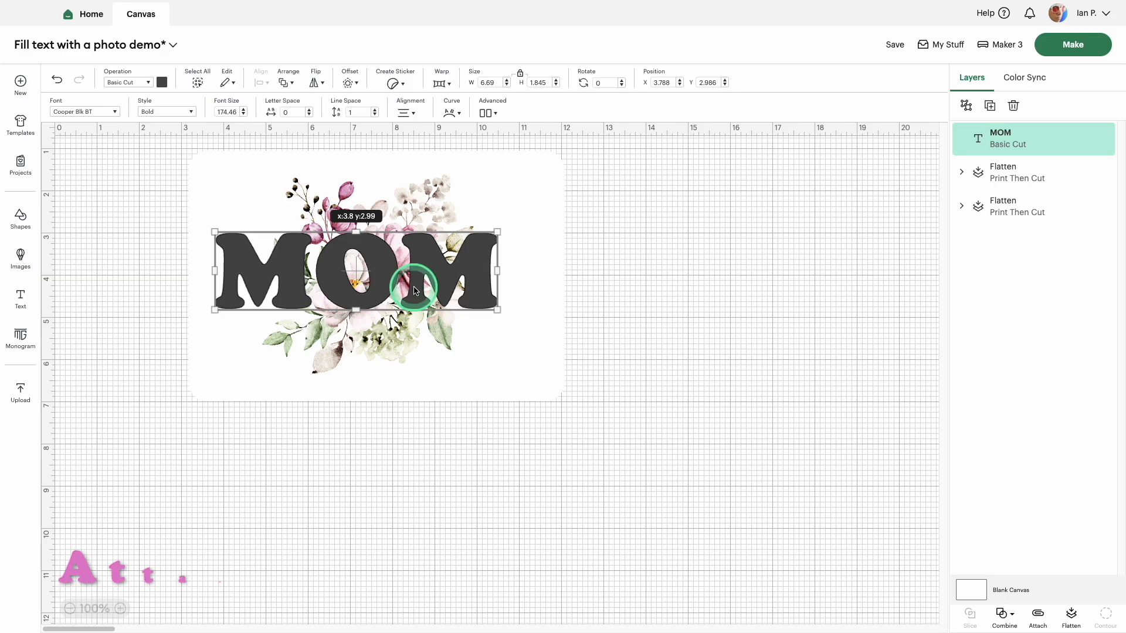
click(424, 287)
drag(497, 309, 477, 297)
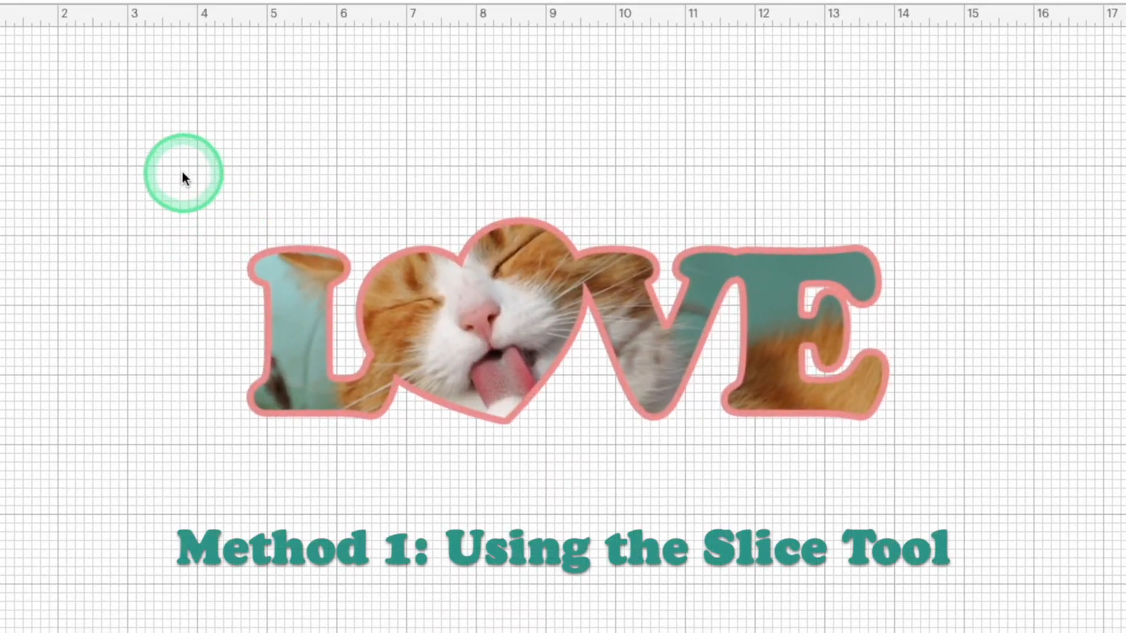
drag(181, 171, 978, 487)
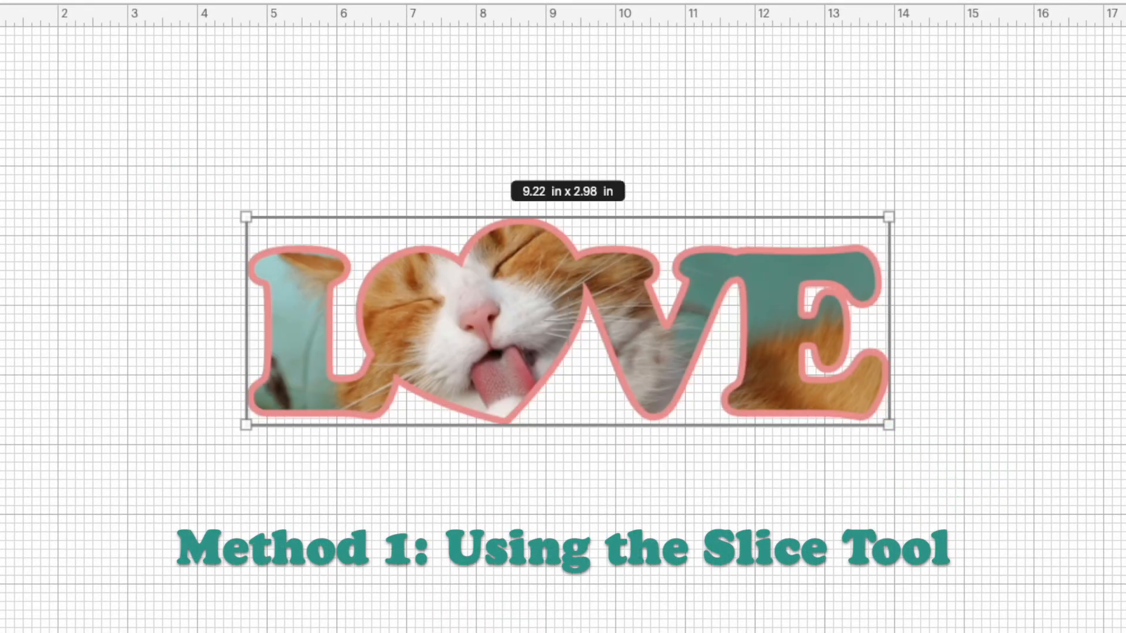
click(376, 268)
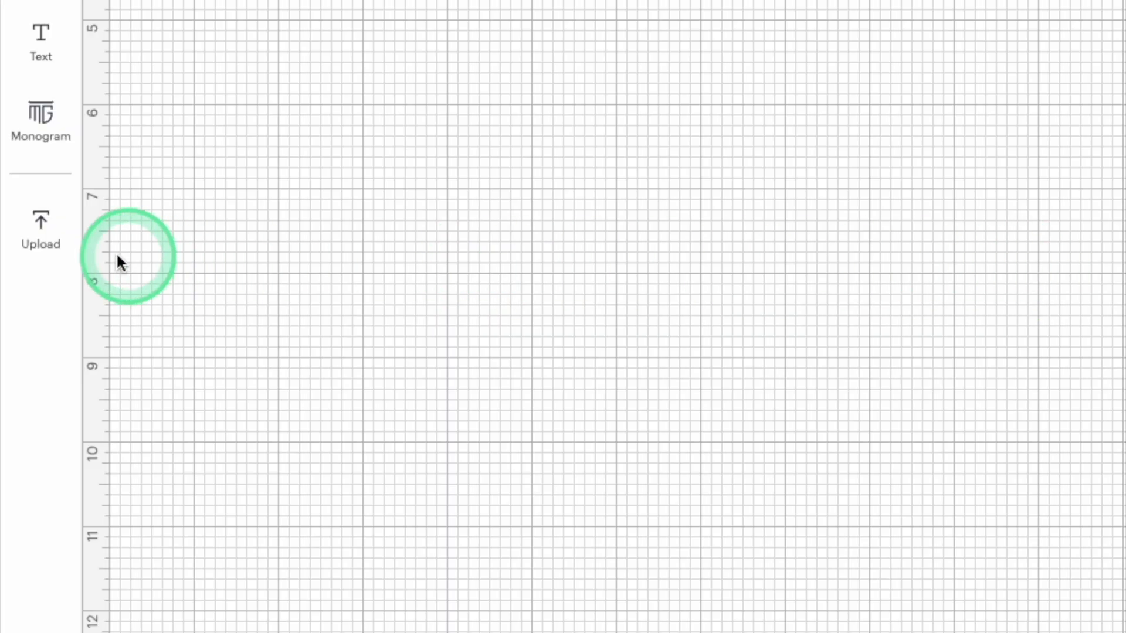
Step: Select the orange cat photo for upload and accept it with its background and colors unmodified
click(40, 240)
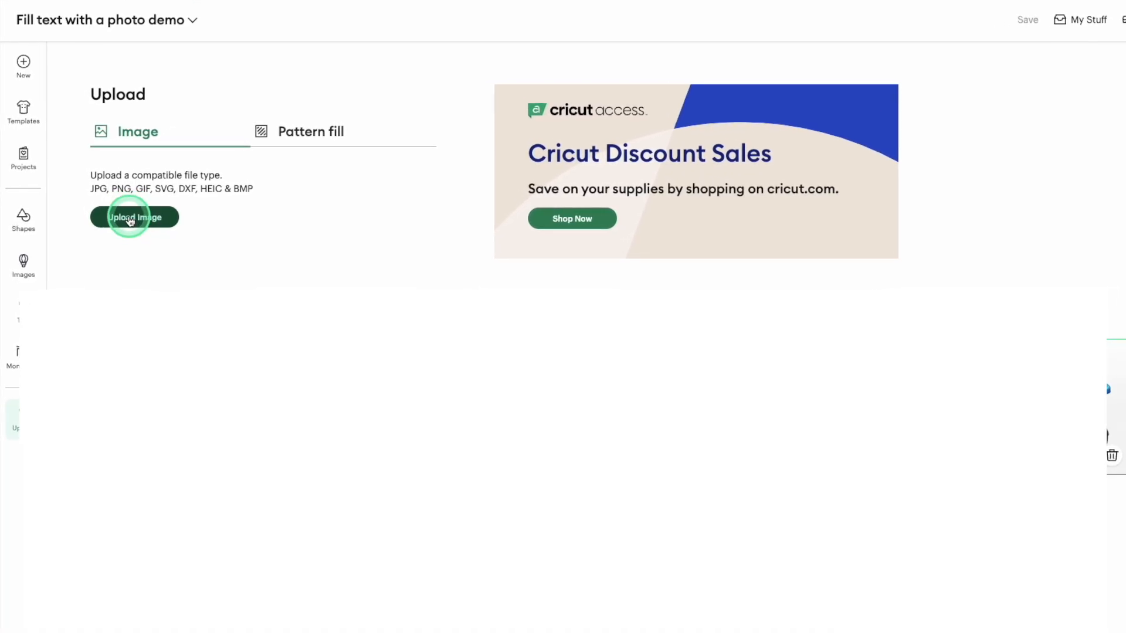
click(120, 218)
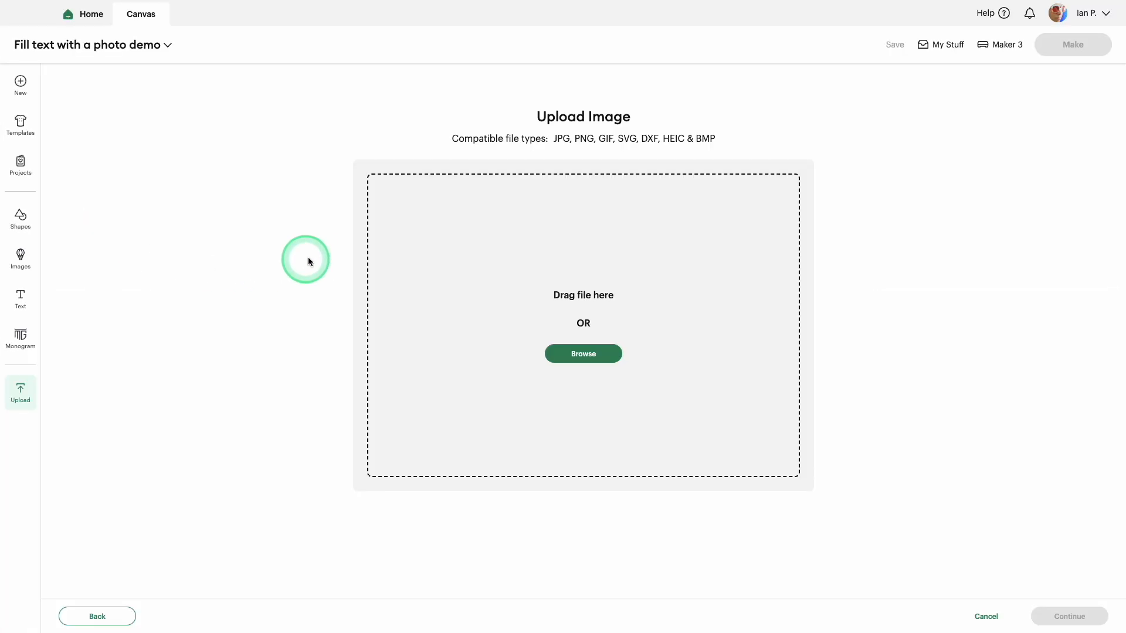
click(613, 364)
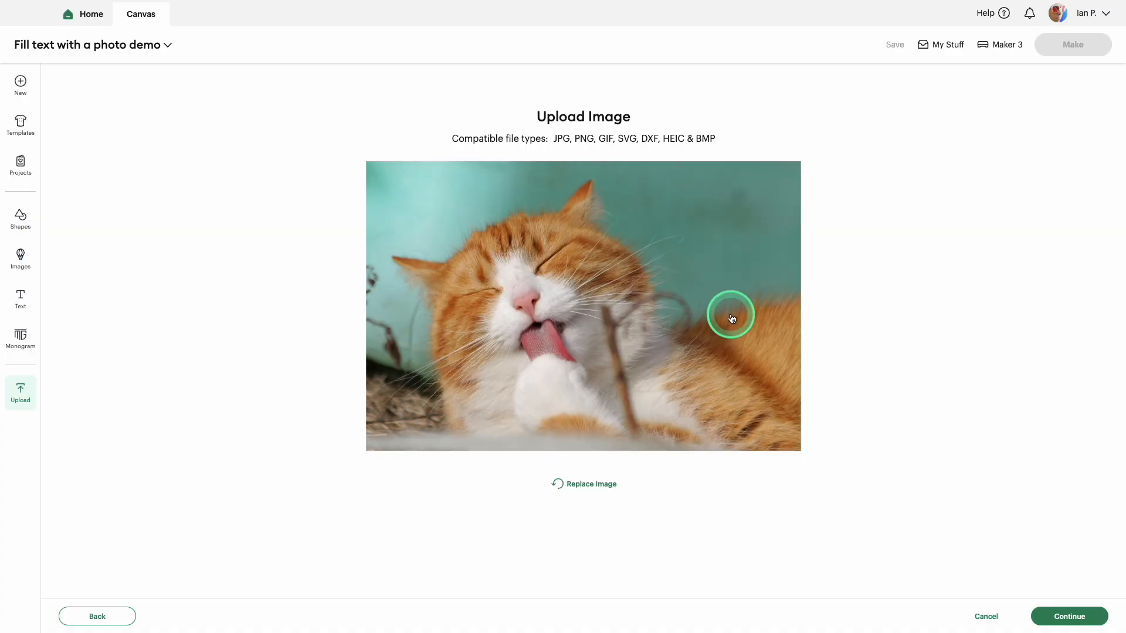
click(1071, 616)
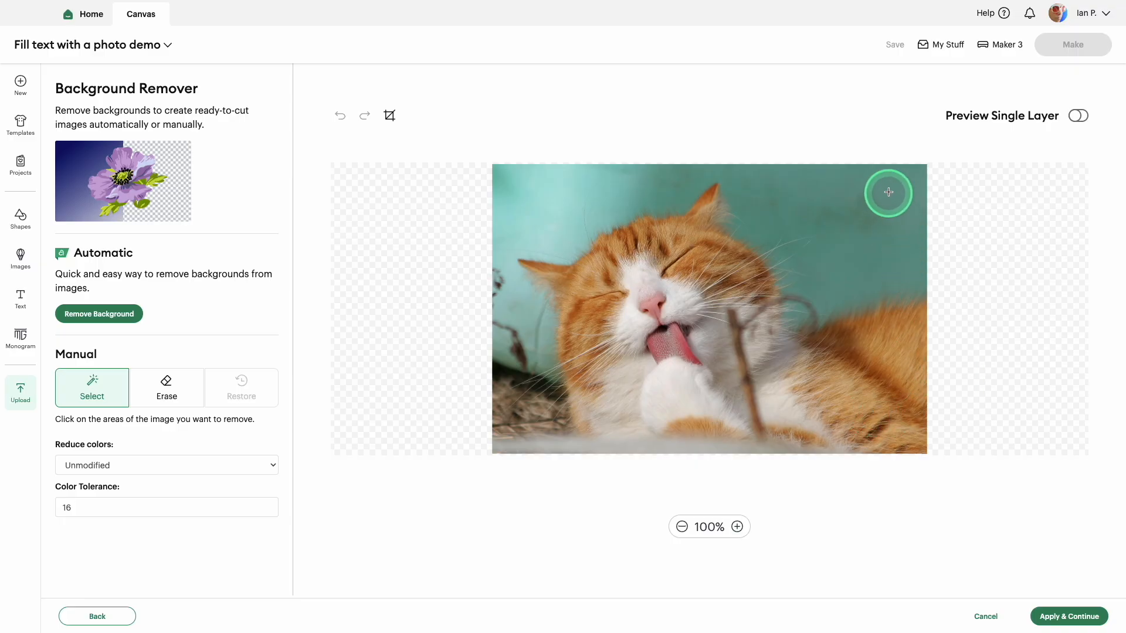
click(1073, 616)
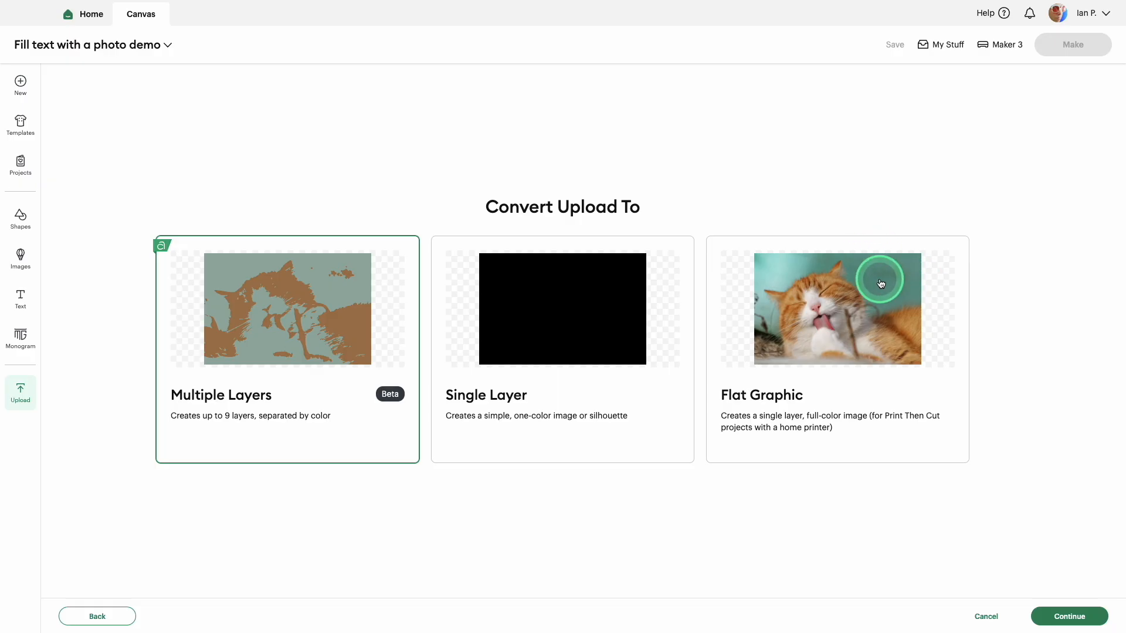
Step: Convert the upload to a Flat Graphic and bring it onto the canvas under the image name orange cat
click(890, 312)
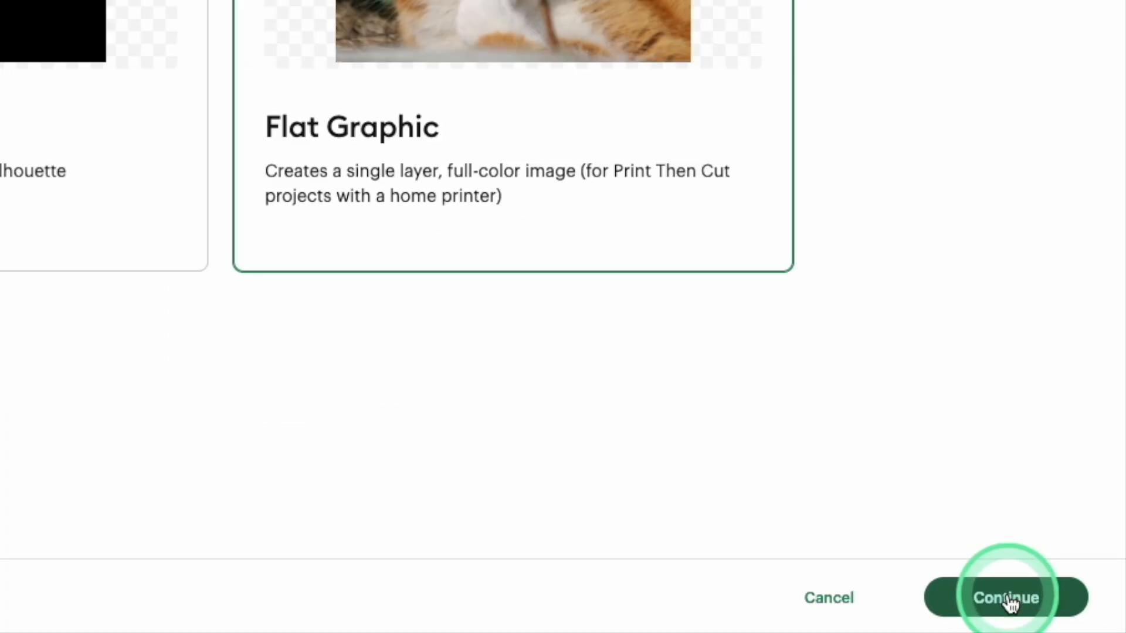
click(1009, 599)
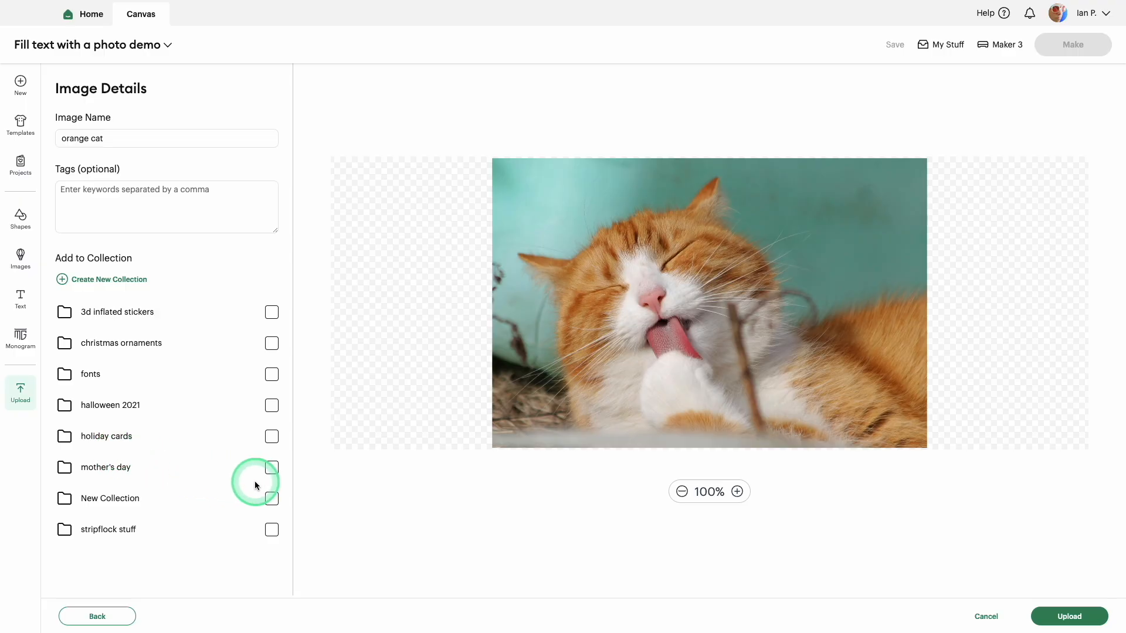
click(1059, 616)
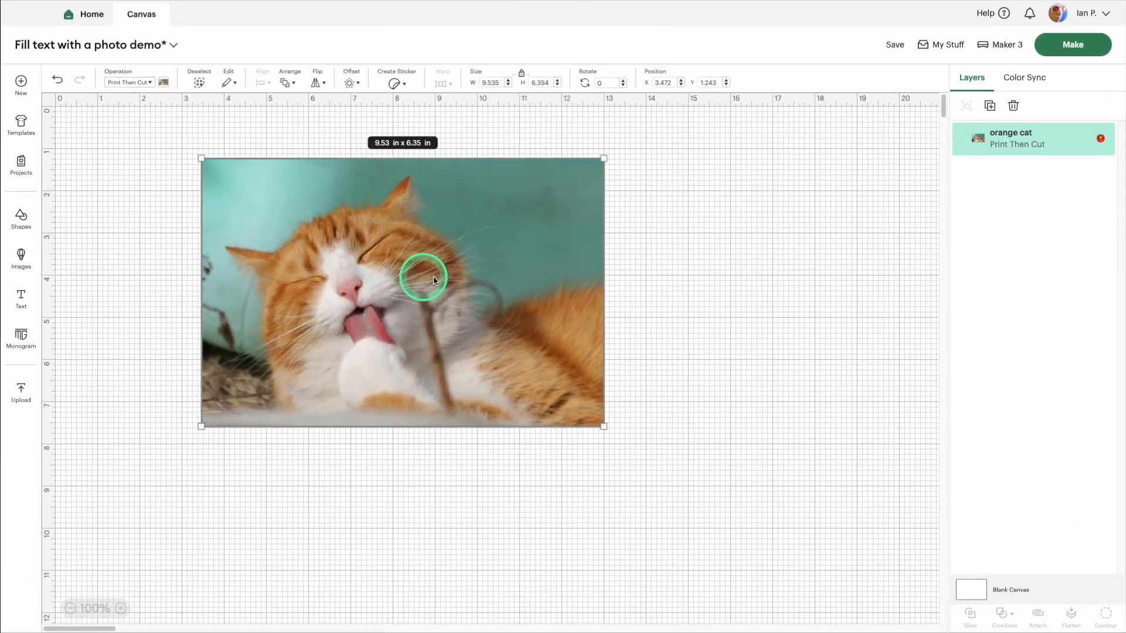
click(693, 276)
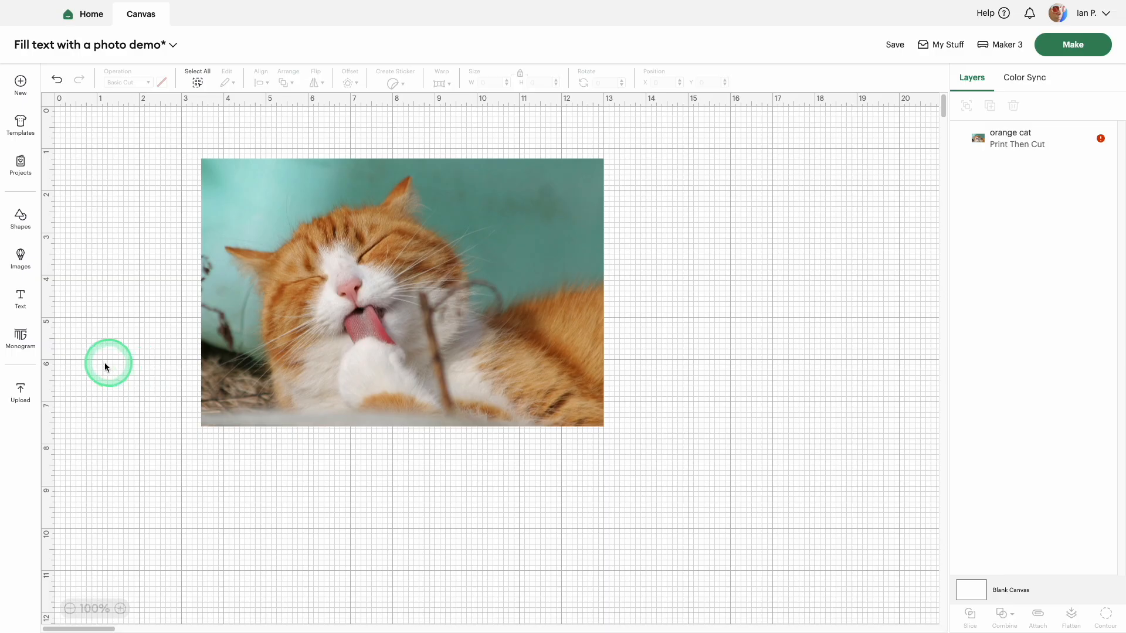
Step: Add the text LOVE and place it over the cat photo
click(22, 303)
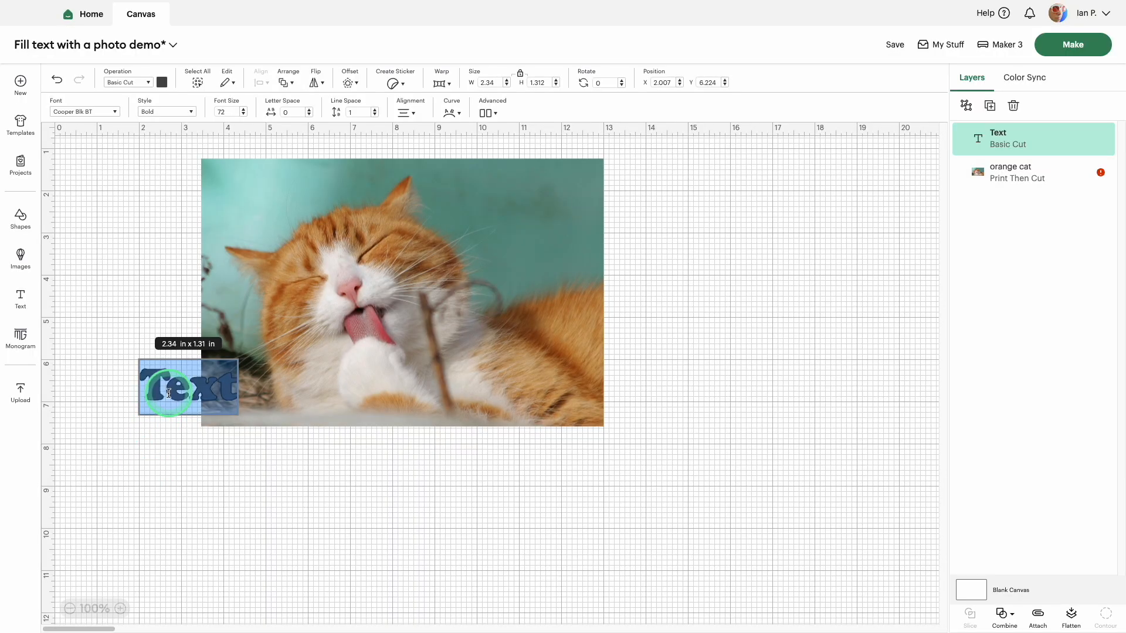
text(LOVE)
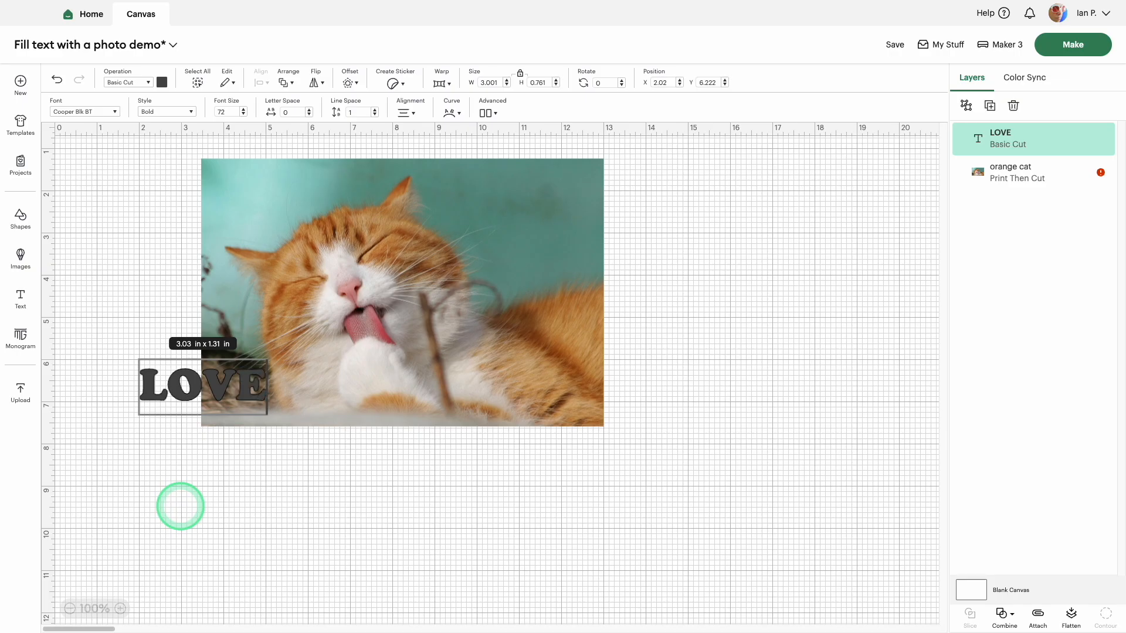
drag(186, 385, 260, 303)
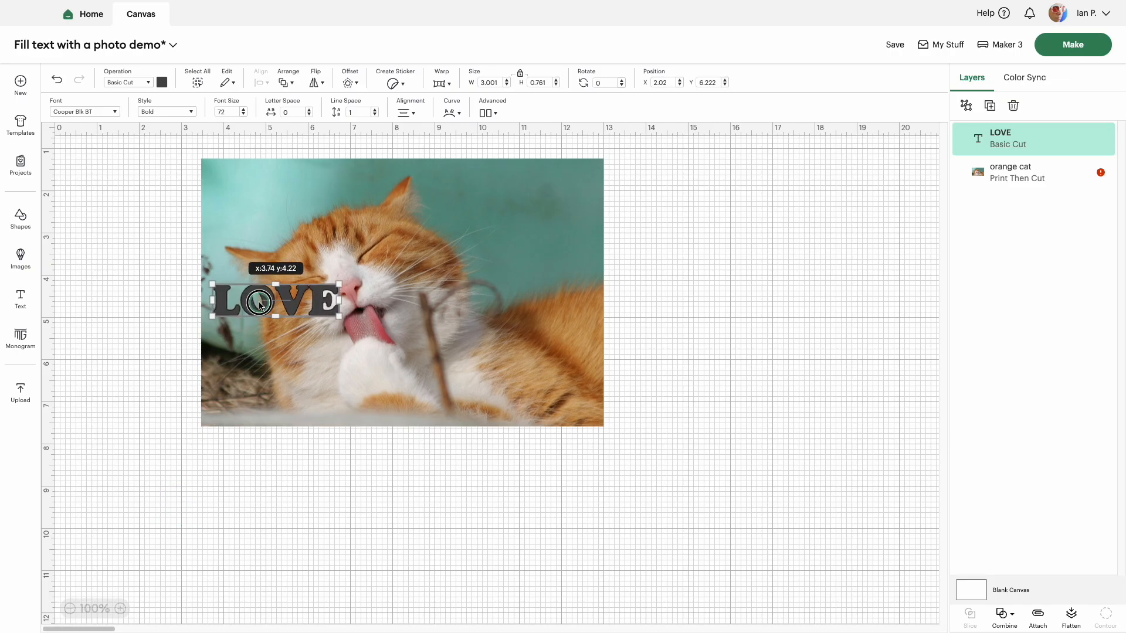
Step: Keep the Cooper Blk BT font and enlarge LOVE to about 9.24 × 2.34 in, spanning the photo's width
click(114, 112)
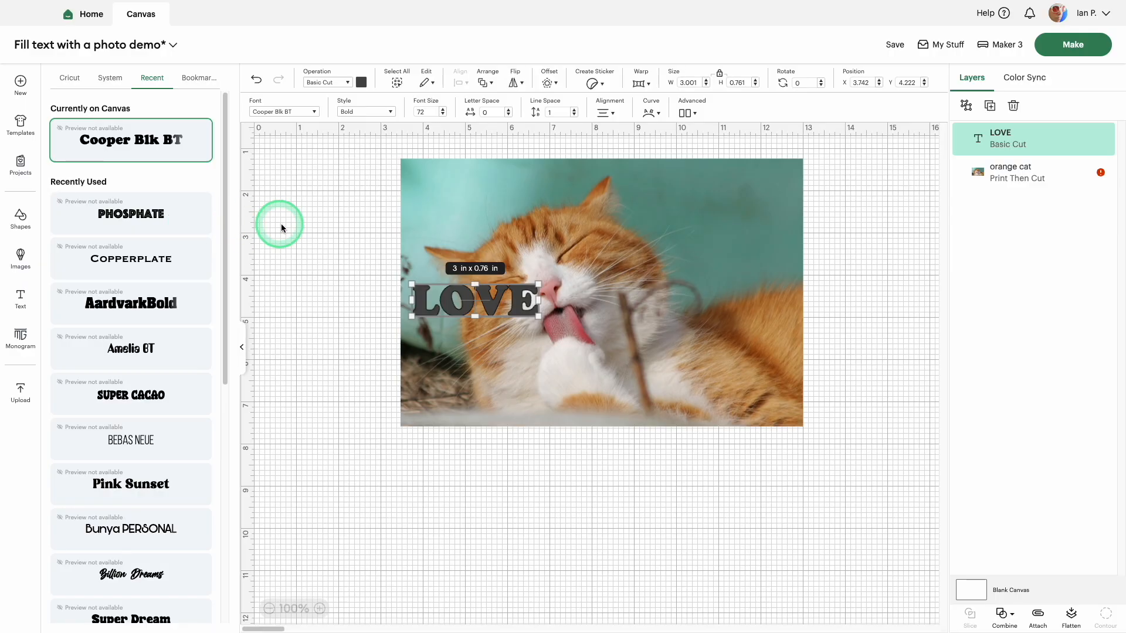
click(310, 228)
click(313, 305)
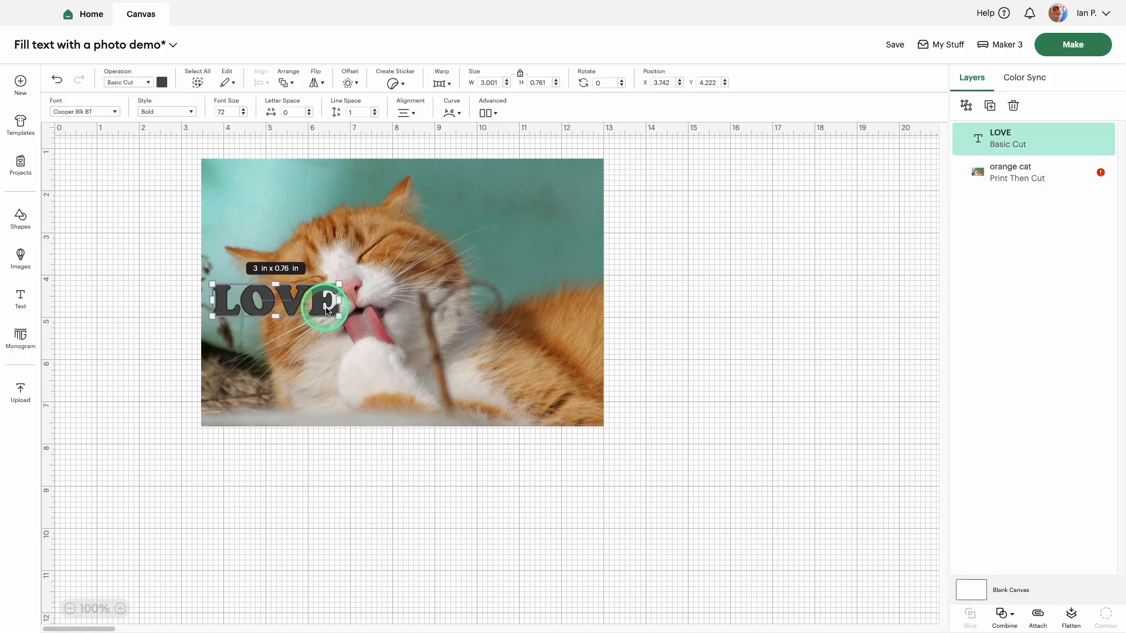
drag(338, 316, 466, 380)
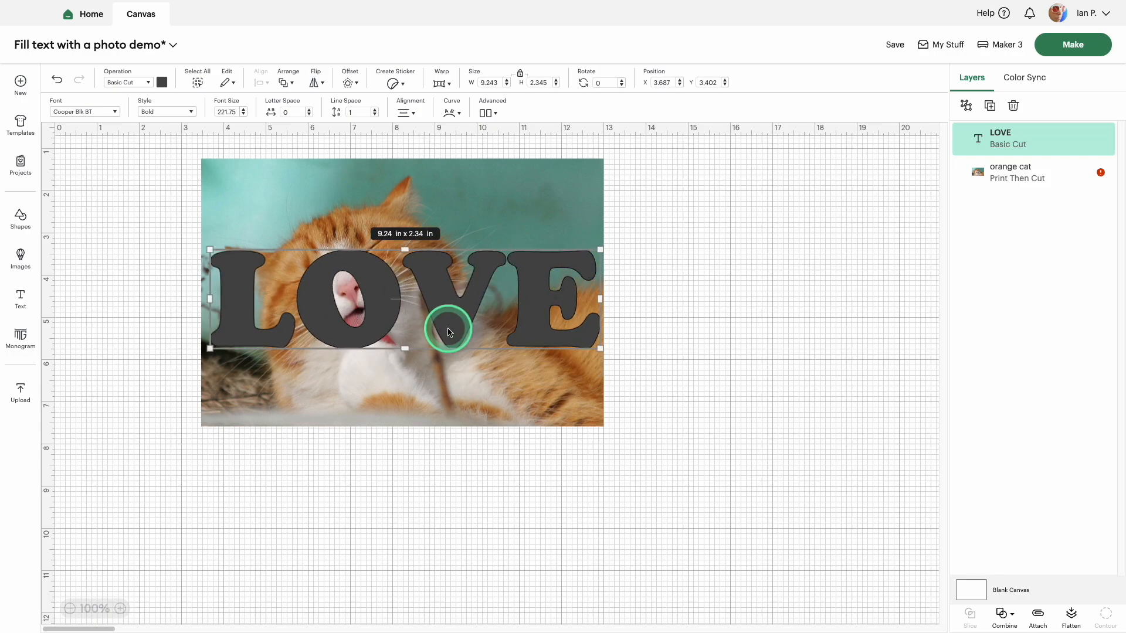
Step: Ungroup the LOVE text to individual letters and delete the O
click(494, 119)
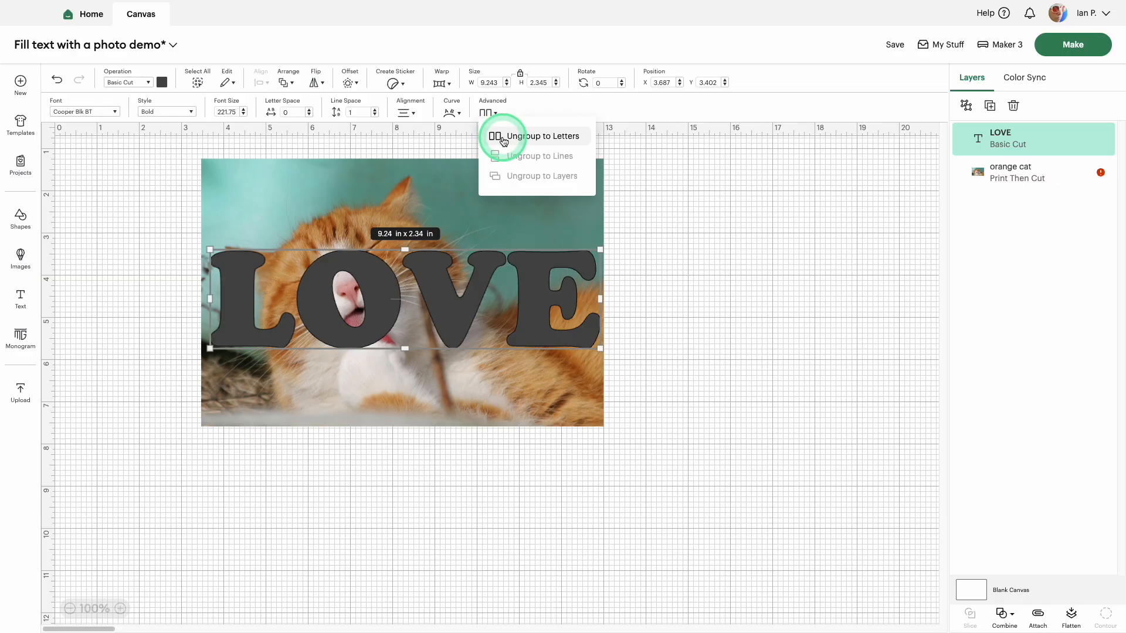
click(496, 137)
click(610, 191)
click(373, 322)
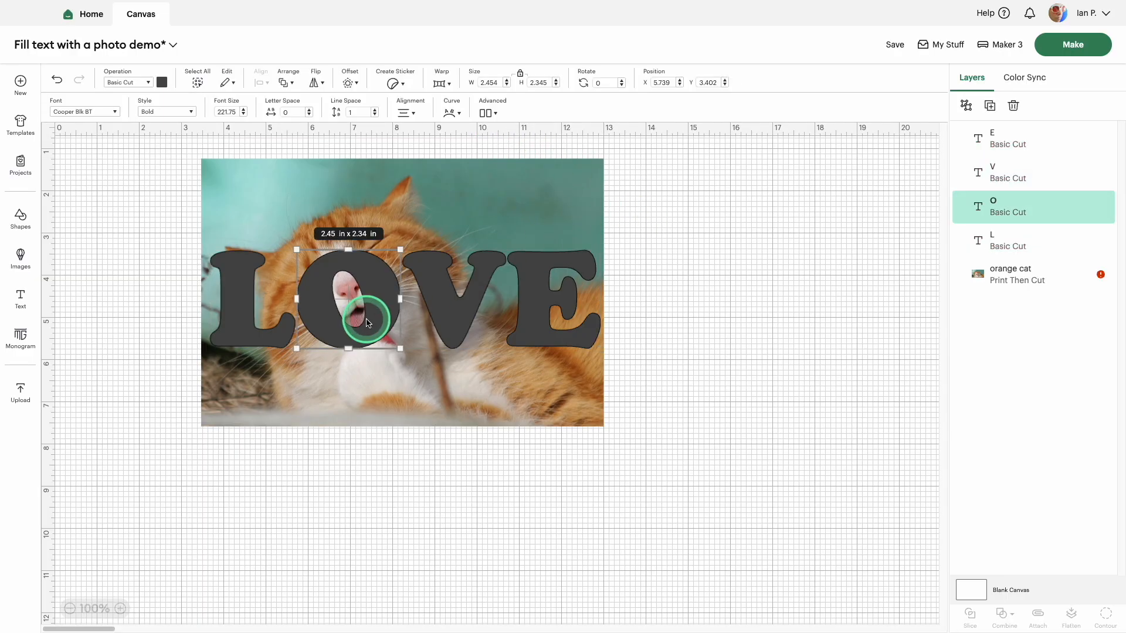
key(Delete)
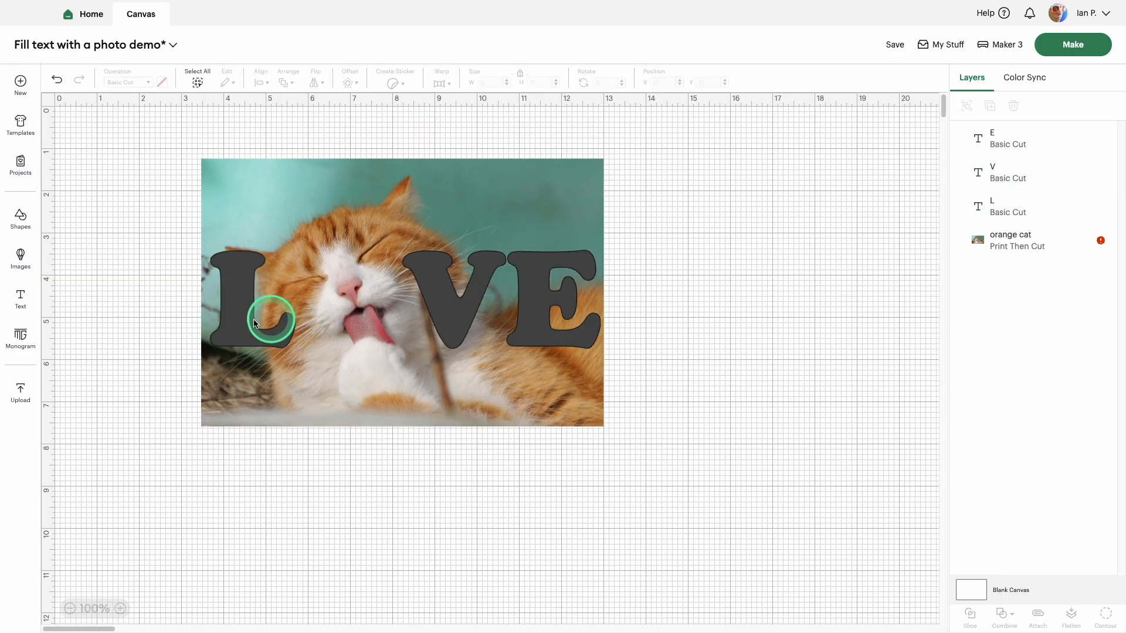
Step: Insert a heart image from the library and fit it, tilted, between the L and V in place of the O
click(21, 257)
scroll(142, 405, down, 5)
scroll(143, 404, down, 15)
click(143, 408)
click(699, 290)
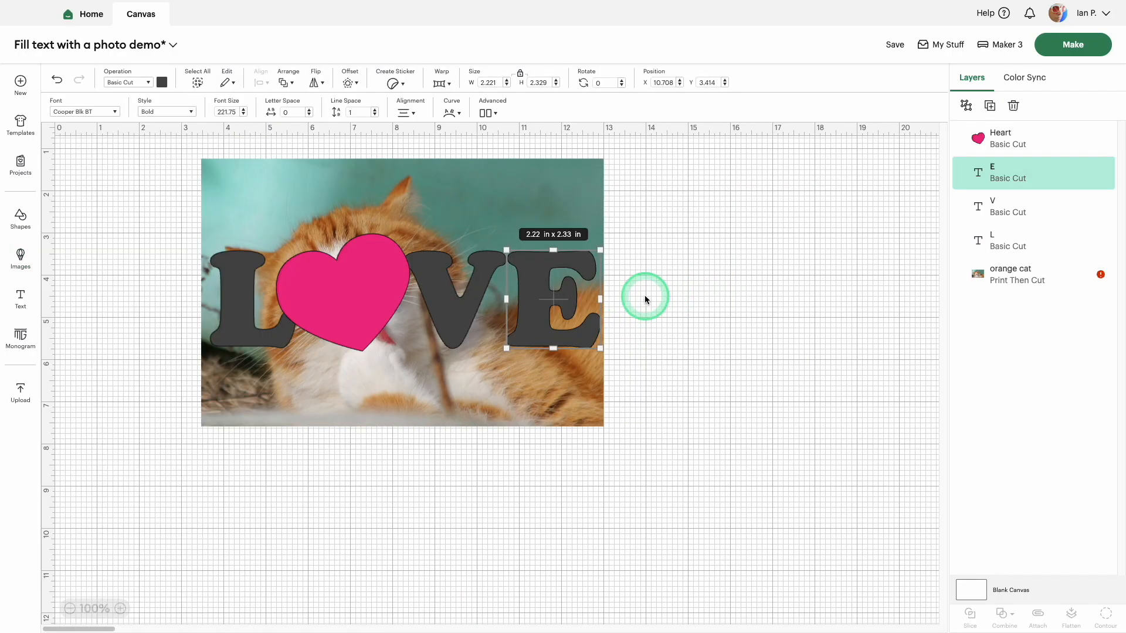
Step: Nudge the letter E left to X 10.488 in so that it overlaps the V
key(shift+Left)
key(shift+Right)
key(Left)
key(Left)
key(Left)
key(Left)
key(Left)
key(Left)
key(Left)
key(Left)
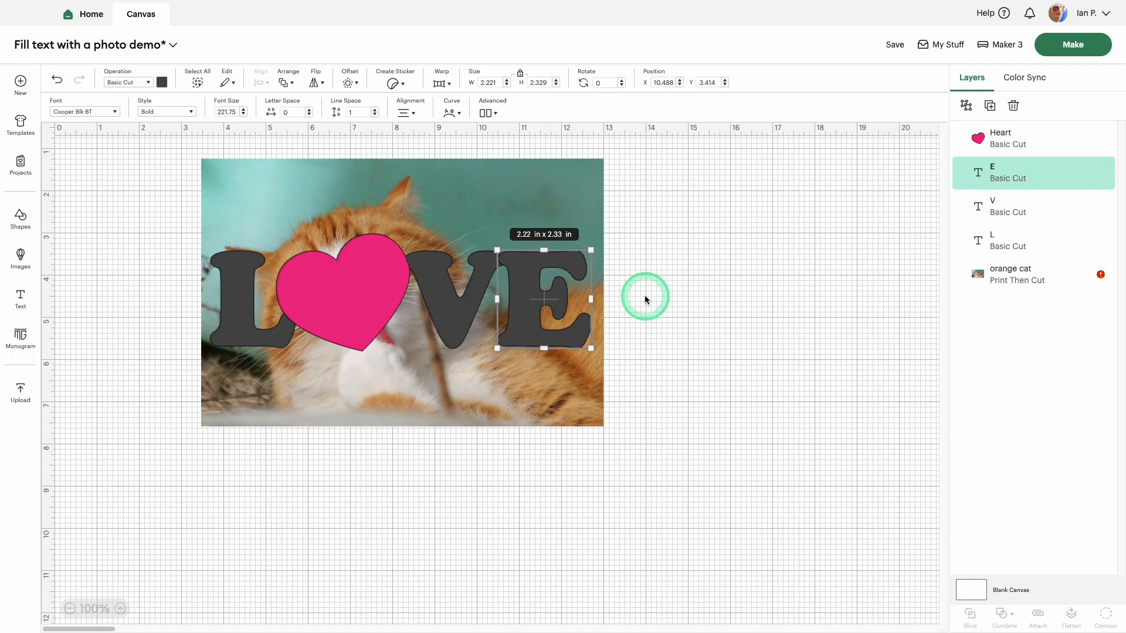
click(655, 297)
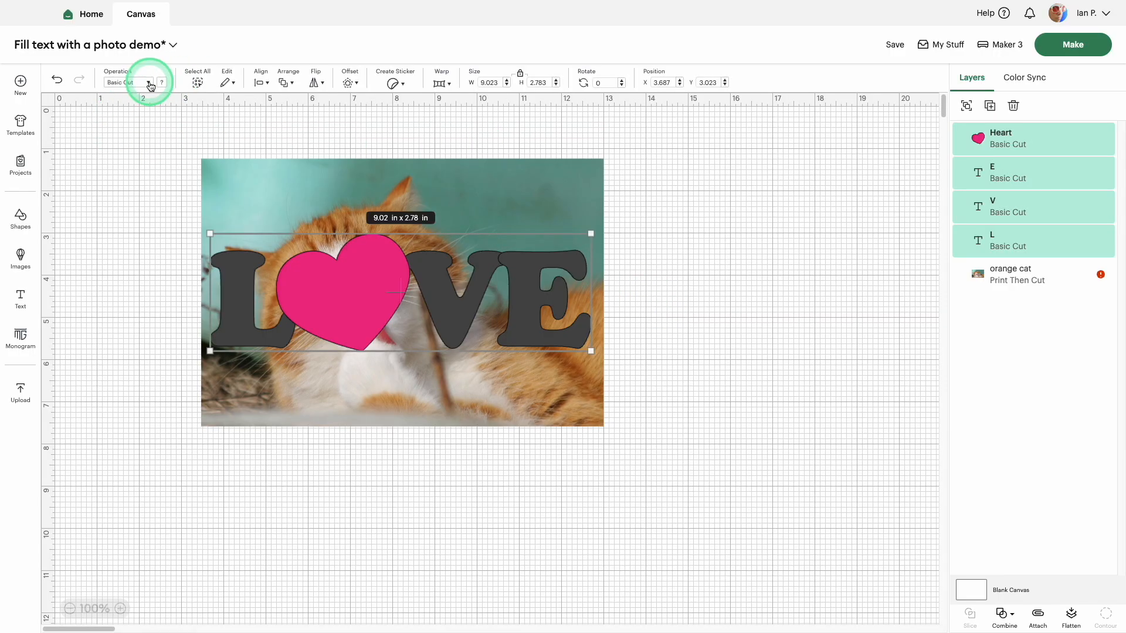
Step: Set the heart and the letters L, V and E to the Guide operation, and scale the cat photo to about 9.38 × 6.25 in
click(149, 83)
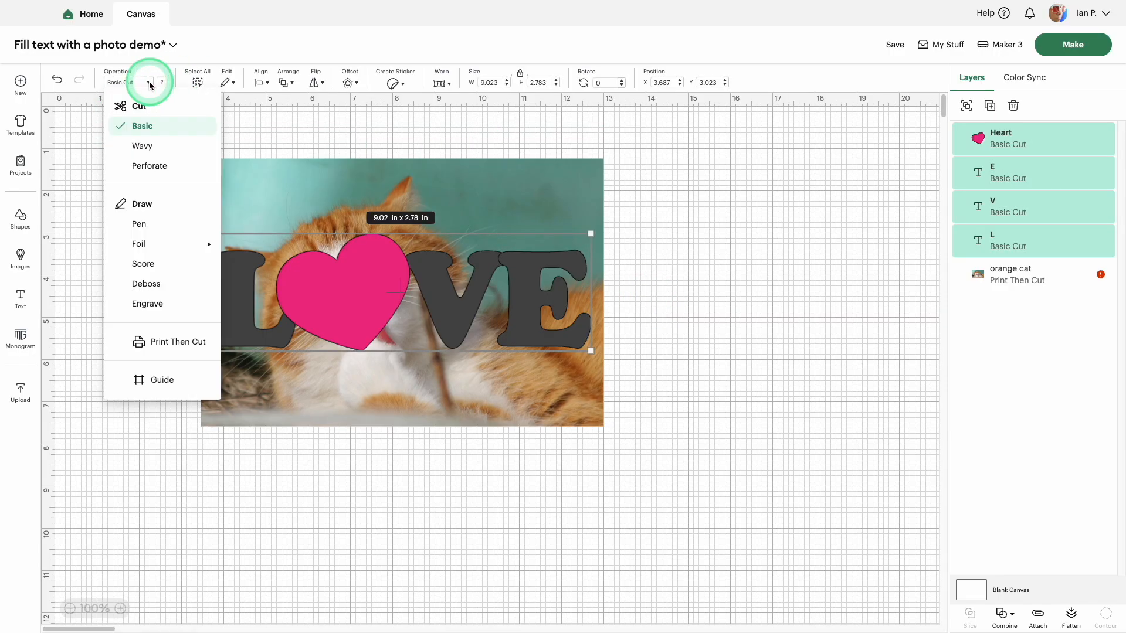
click(150, 381)
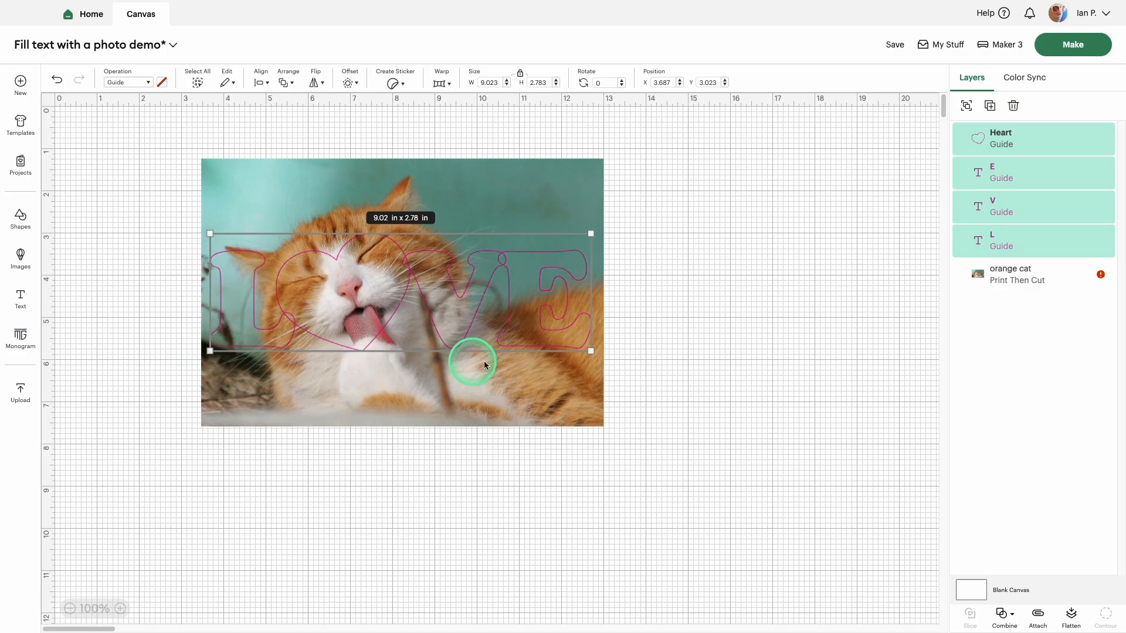
click(708, 343)
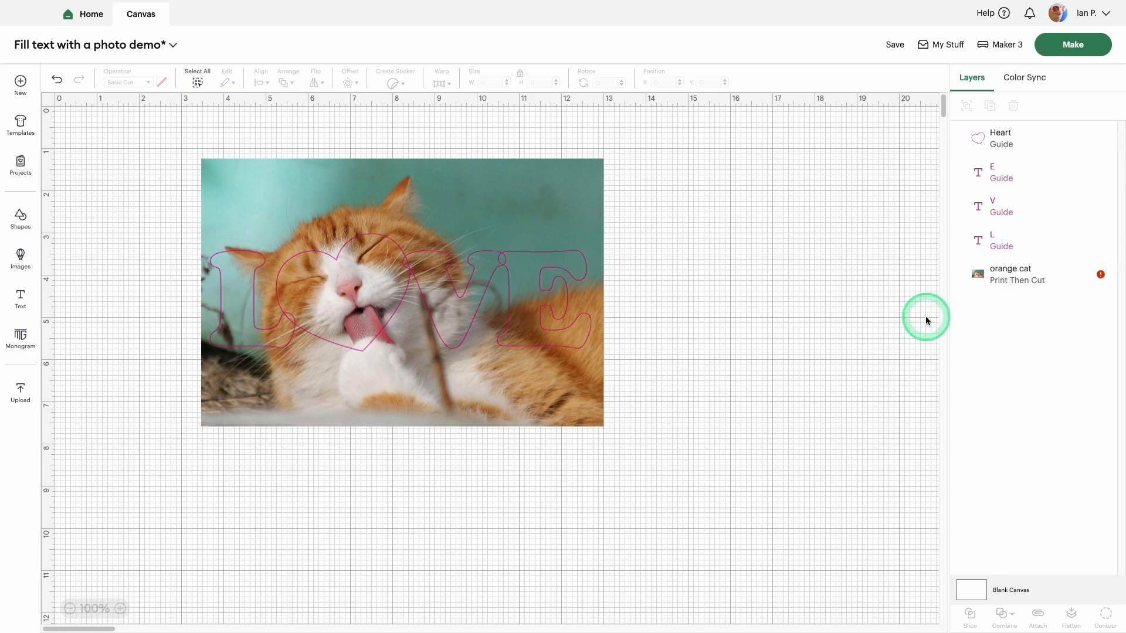
click(531, 213)
Step: Weld the L, heart, V and E guide layers into one shape
click(998, 238)
shift+click(1000, 204)
shift+click(996, 171)
shift+click(1000, 137)
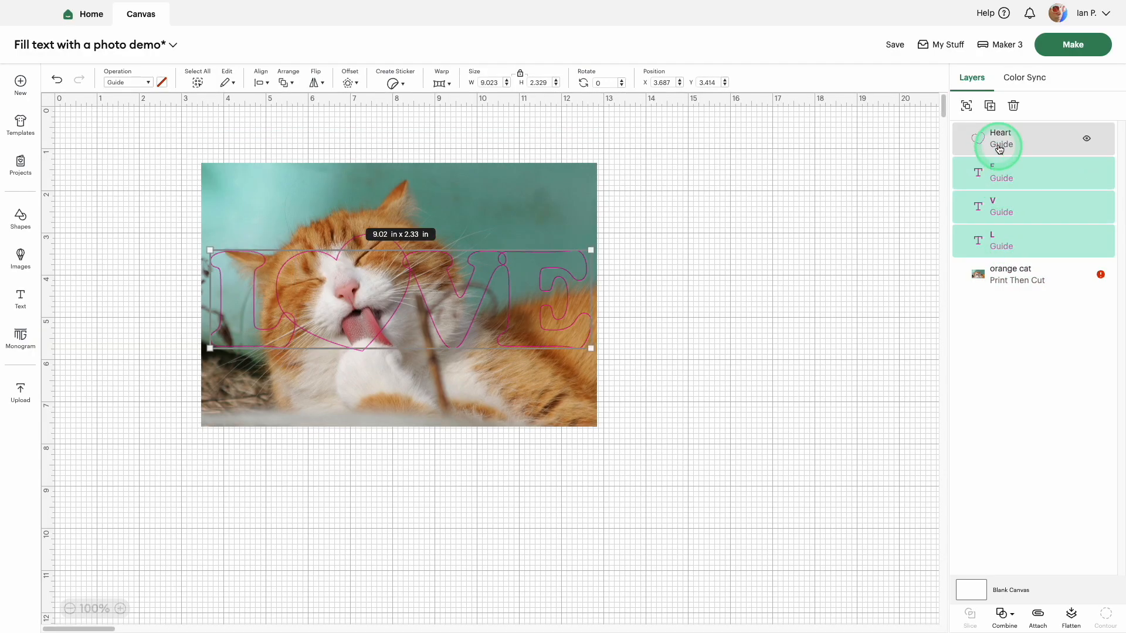
click(1001, 611)
click(1029, 486)
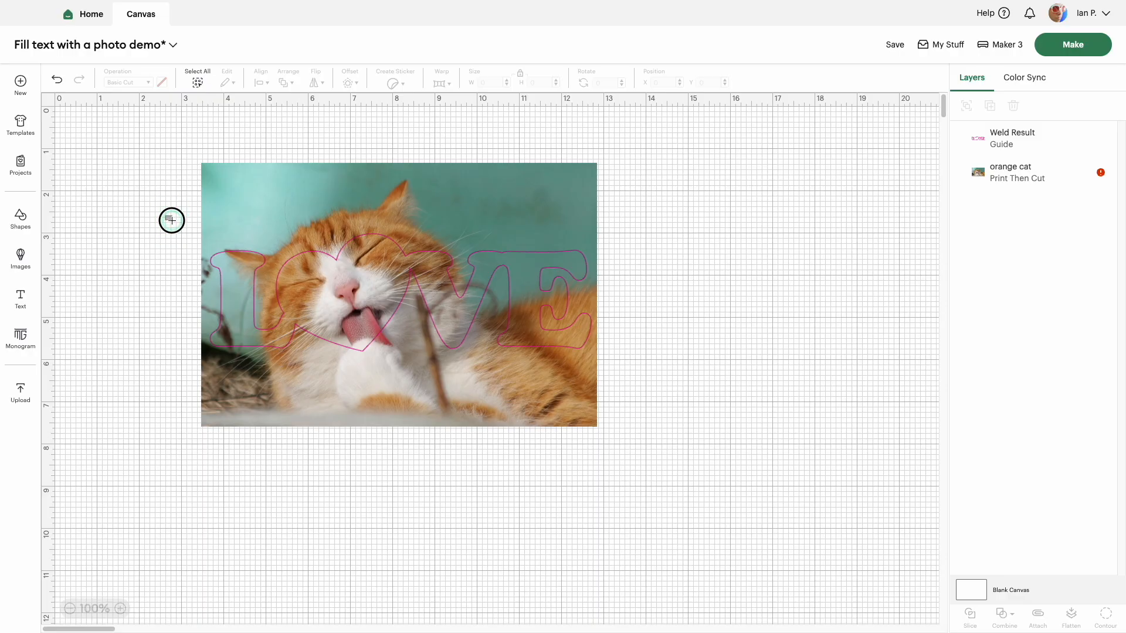
Step: Slice the cat photo with the welded LOVE shape
drag(171, 219, 151, 292)
drag(163, 232, 675, 377)
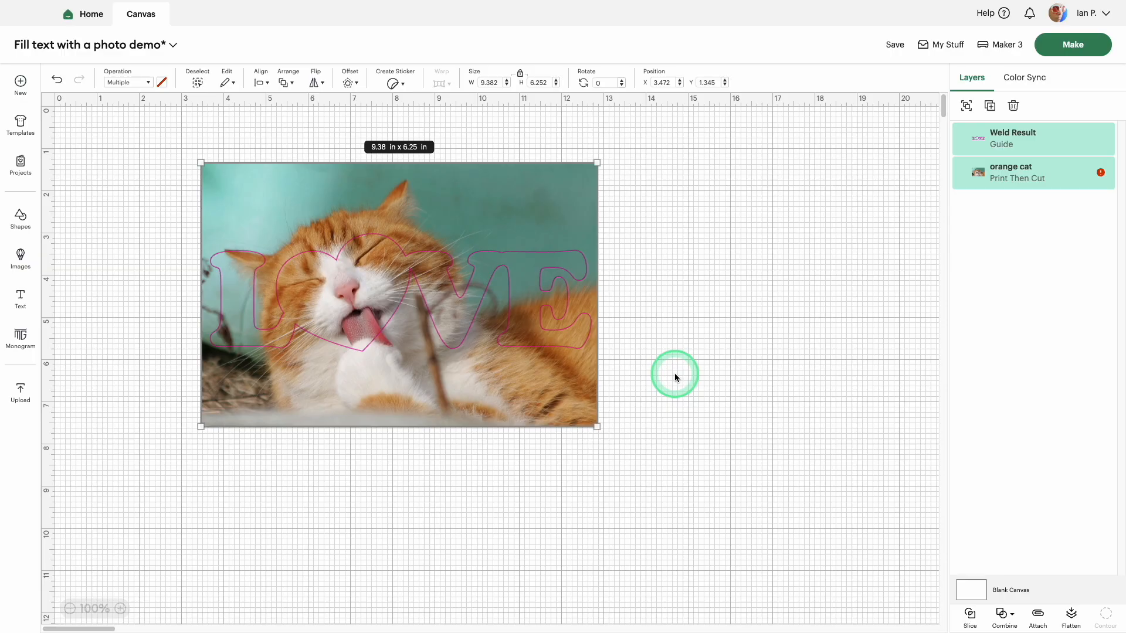
click(971, 614)
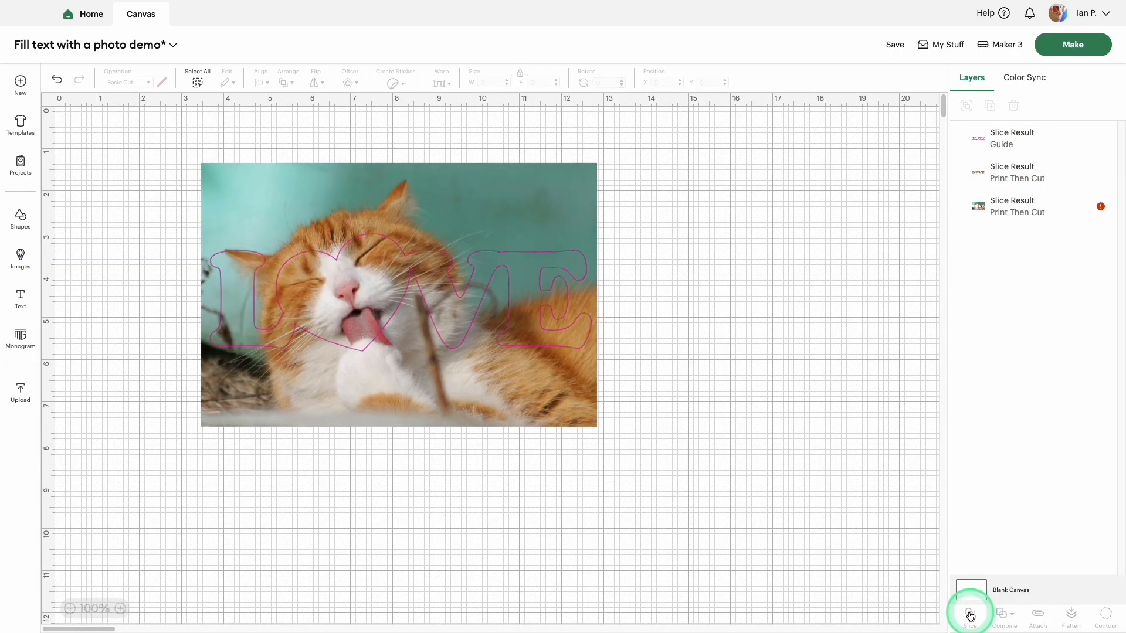
Step: Delete the guide outline and the leftover surrounding photo, keeping only the photo-filled LOVE slice
click(990, 144)
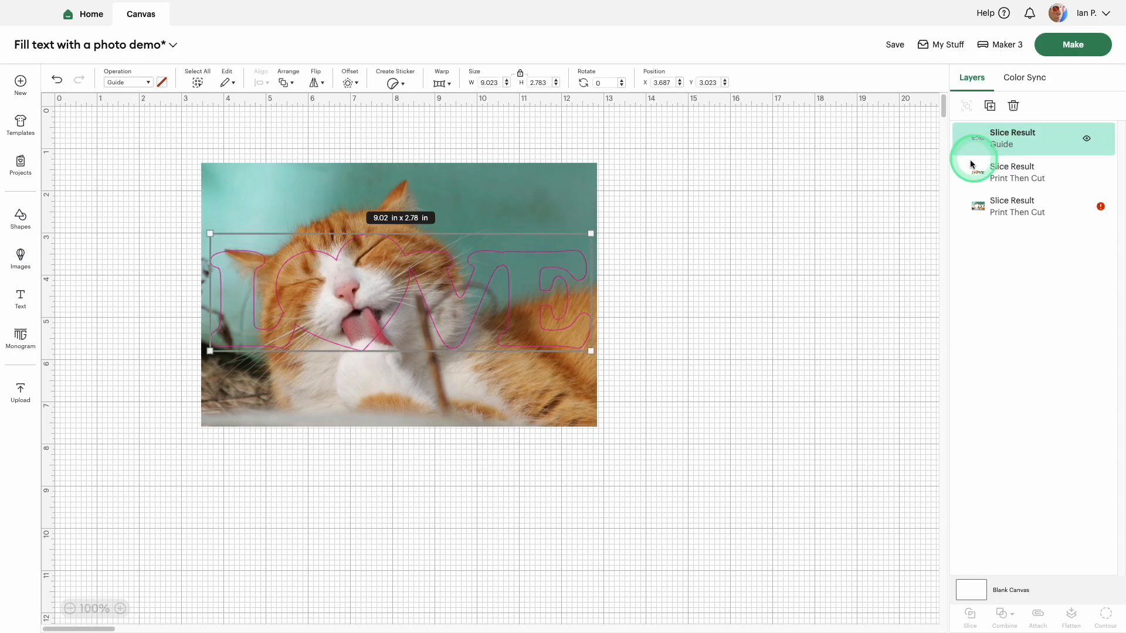
drag(545, 254, 856, 183)
key(Delete)
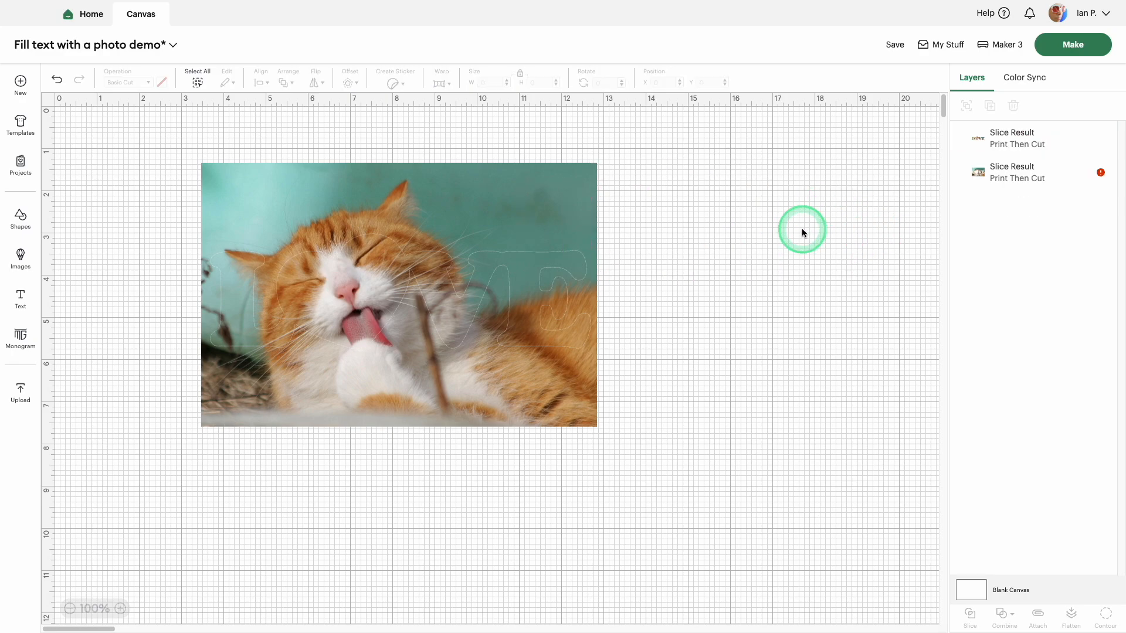
click(999, 177)
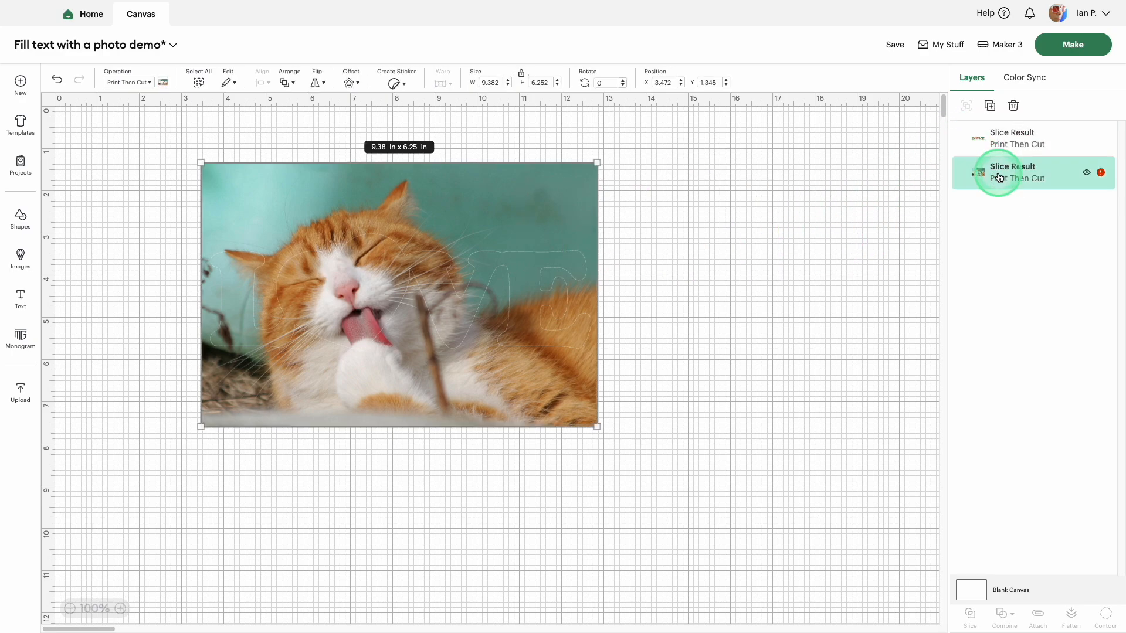
drag(493, 219, 819, 221)
key(Delete)
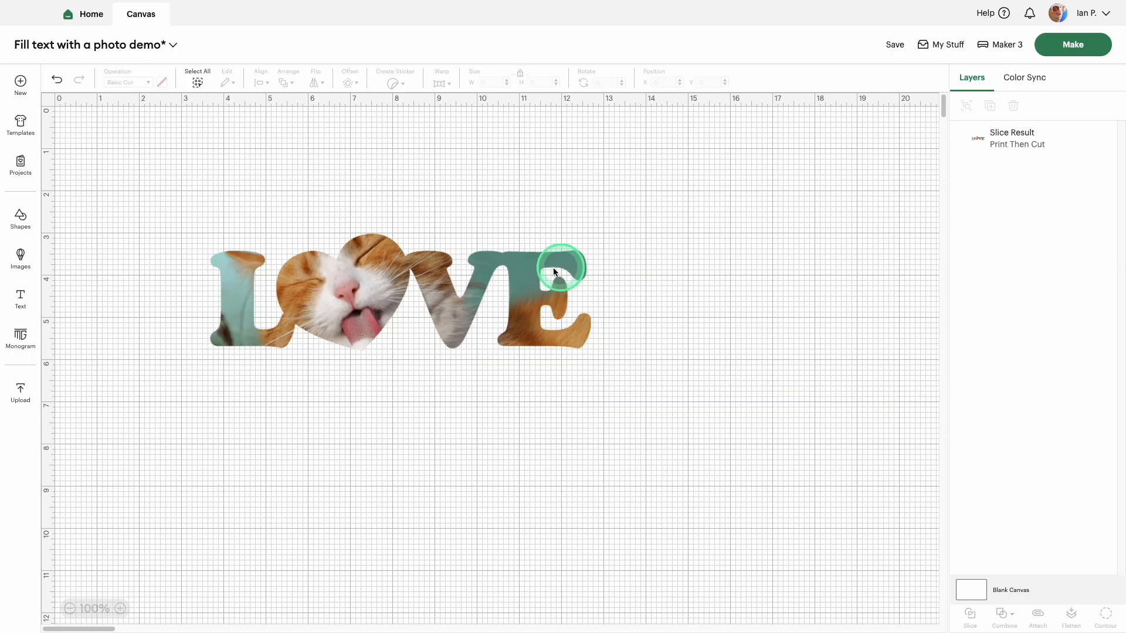
Step: Move the photo-filled LOVE slightly and add a 0.1 in offset with rounded corners around it
click(346, 295)
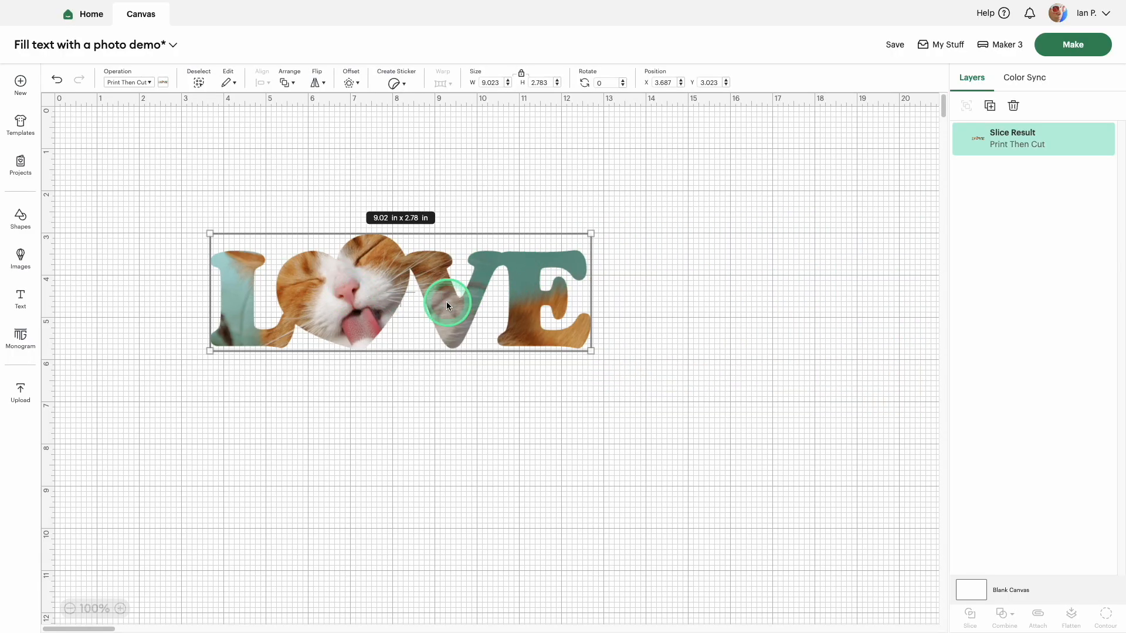
drag(350, 303, 398, 295)
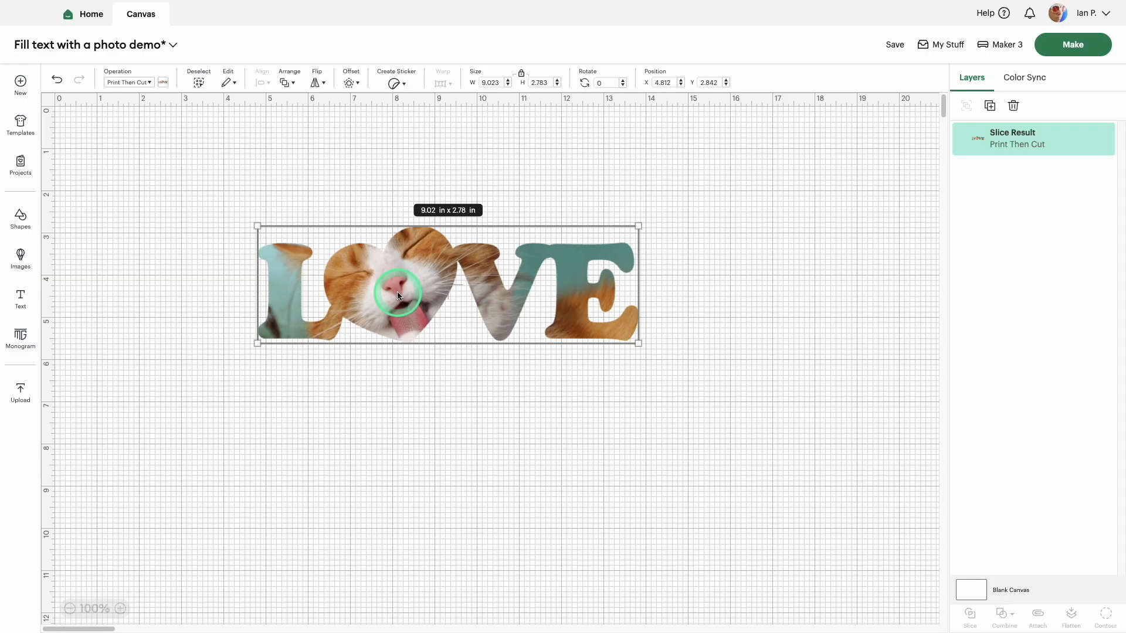
click(351, 82)
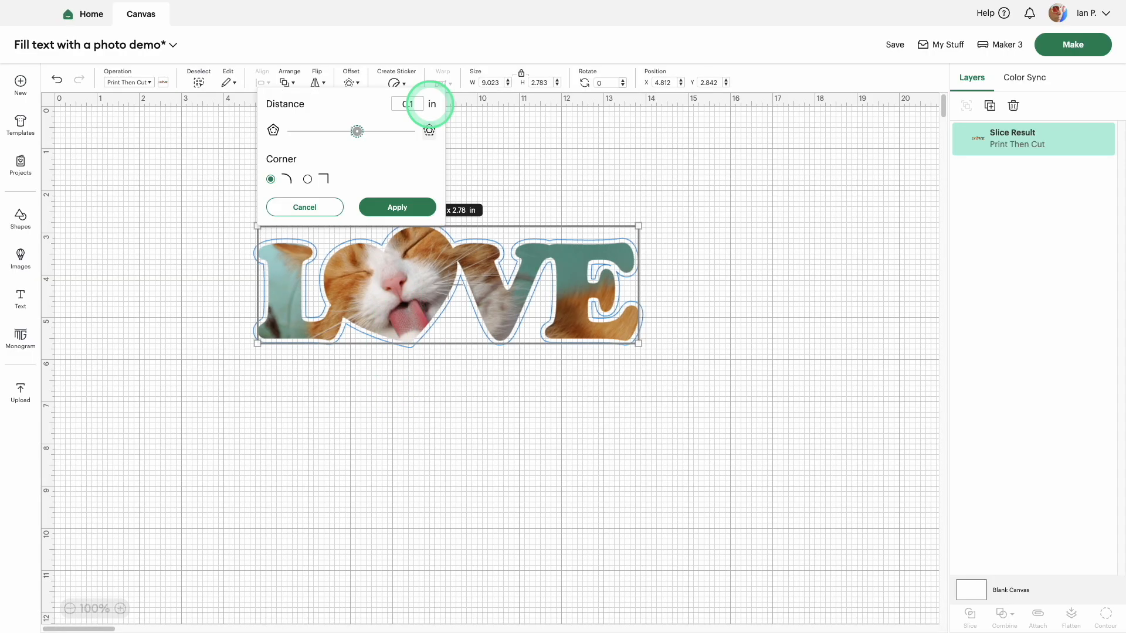
click(409, 208)
Step: Flatten the photo-filled LOVE and its offset into one printable layer
click(197, 223)
drag(213, 193, 698, 387)
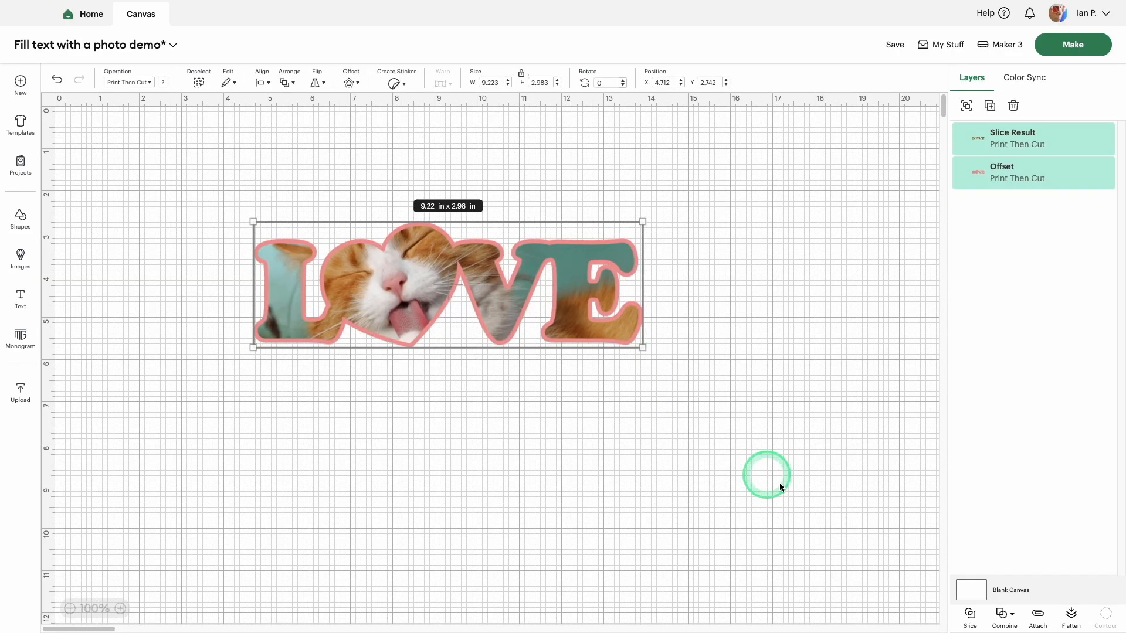
click(1073, 614)
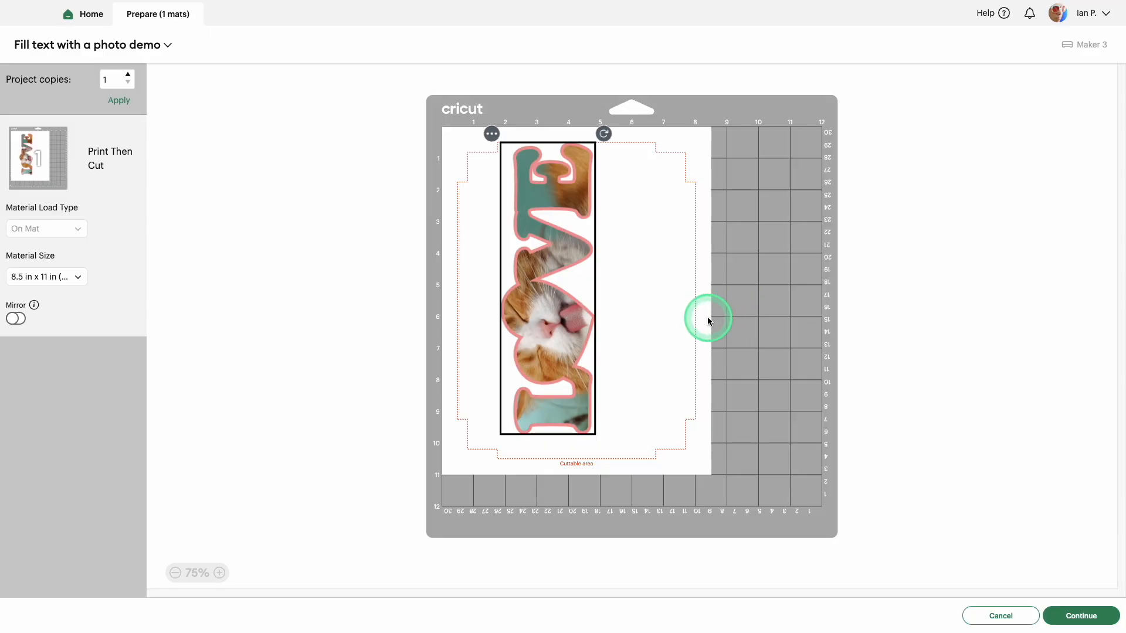
Step: Position the MOM text over the peonies image and slice the image with it
mouse_move(571, 353)
mouse_down()
mouse_move(589, 362)
mouse_move(576, 367)
mouse_up()
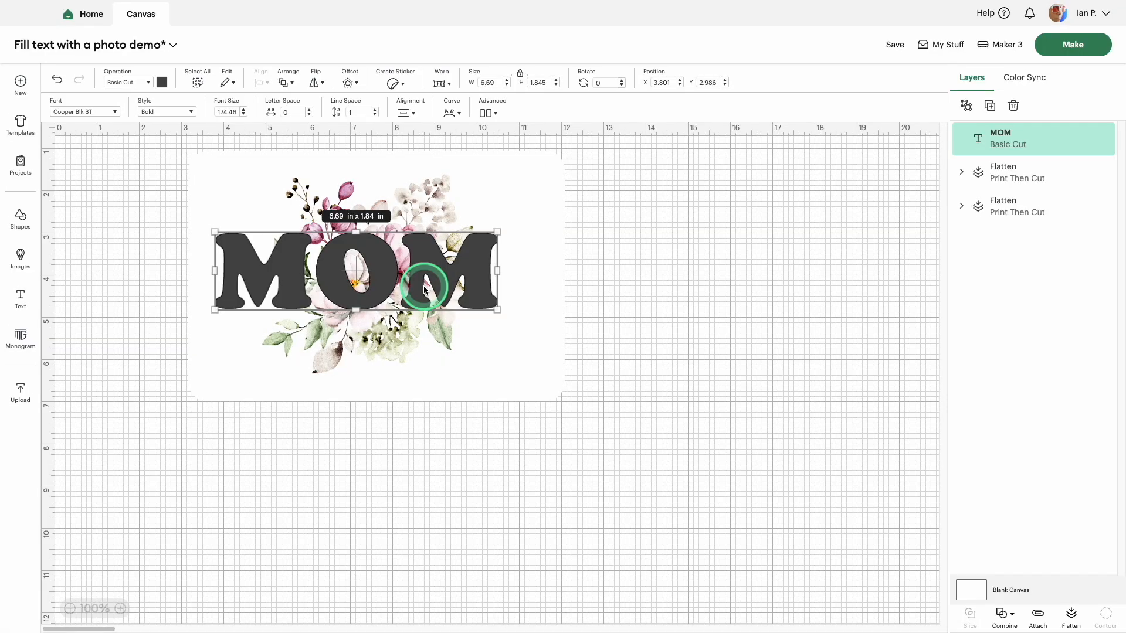
mouse_move(463, 299)
mouse_down()
mouse_move(514, 323)
mouse_move(479, 297)
mouse_up()
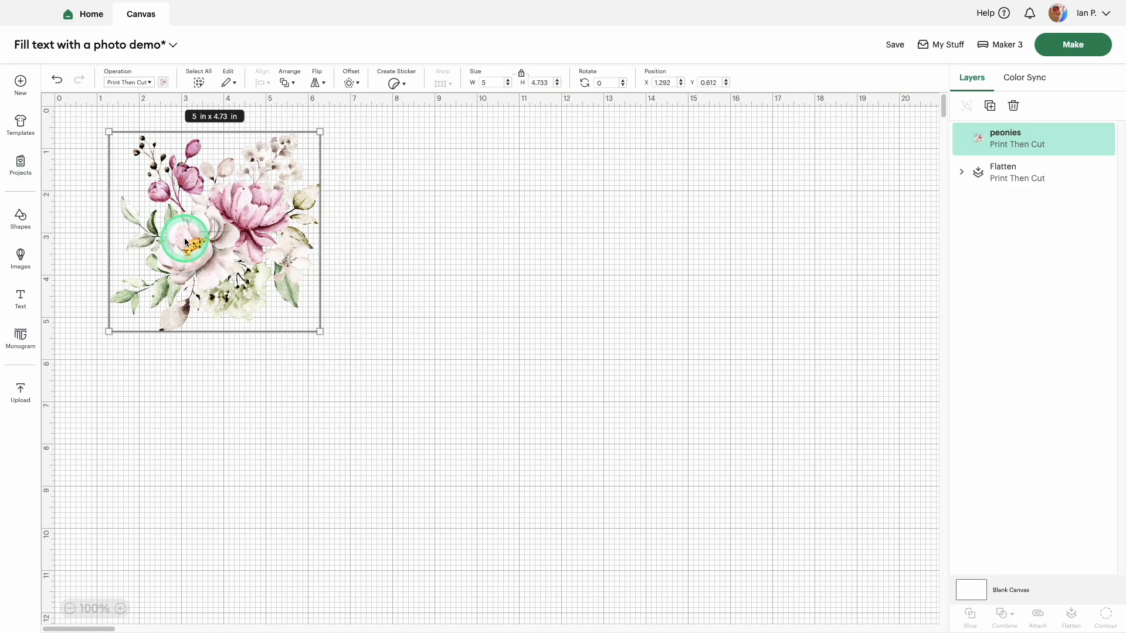
drag(185, 239, 407, 268)
click(575, 261)
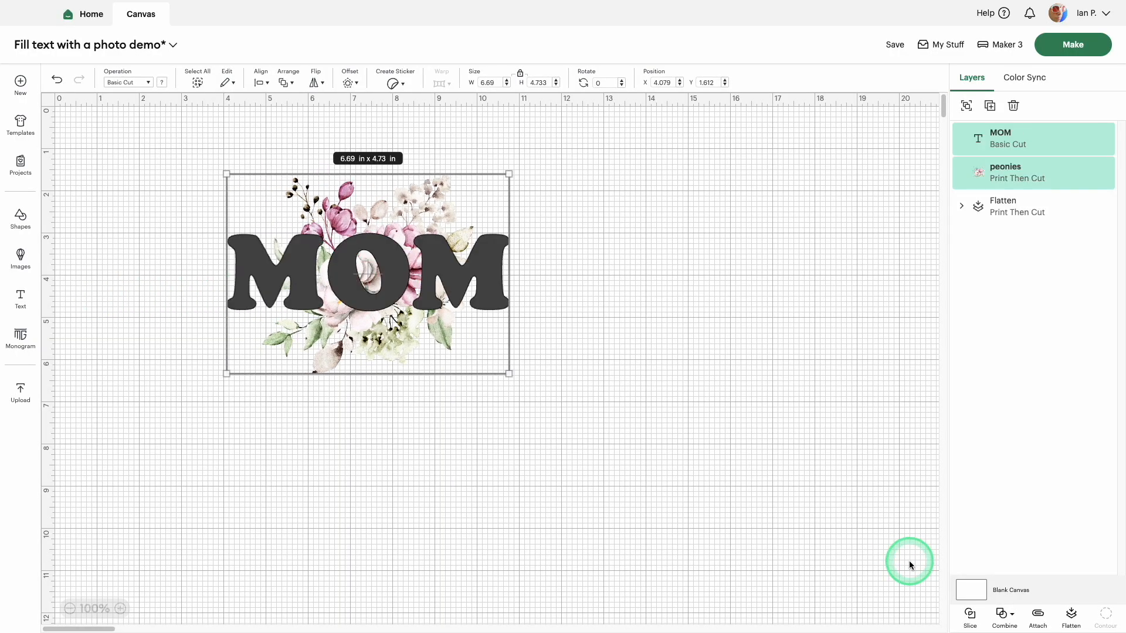
click(970, 613)
Step: Separate the MOM and peonies slice results from the remaining flowers to inspect each piece
drag(493, 269, 791, 226)
drag(326, 284, 584, 472)
click(347, 303)
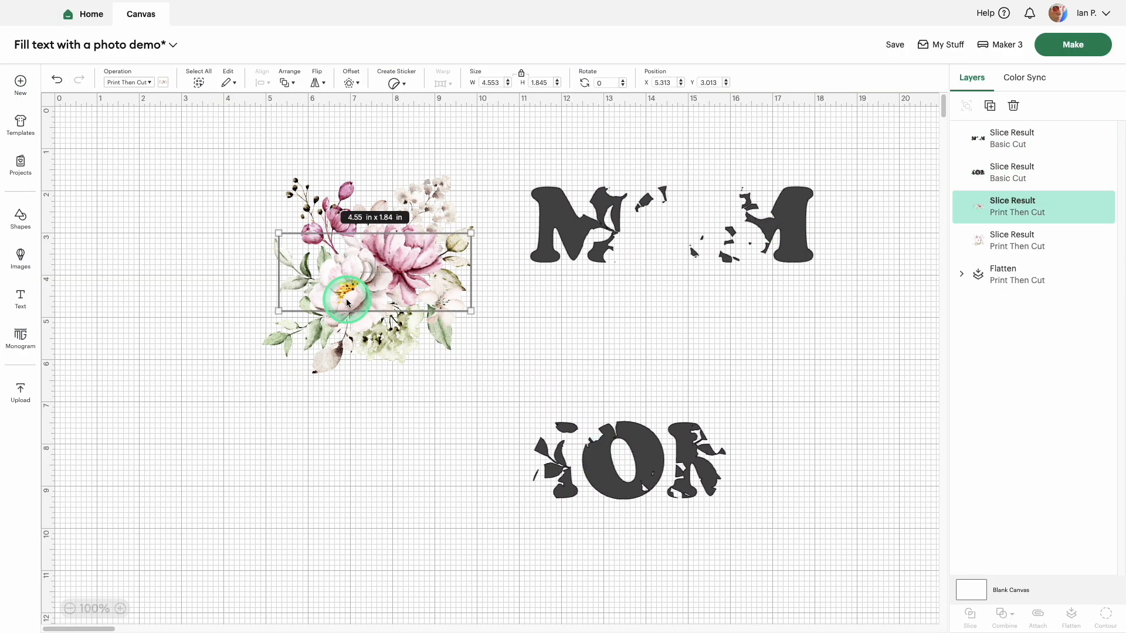
drag(349, 280, 253, 479)
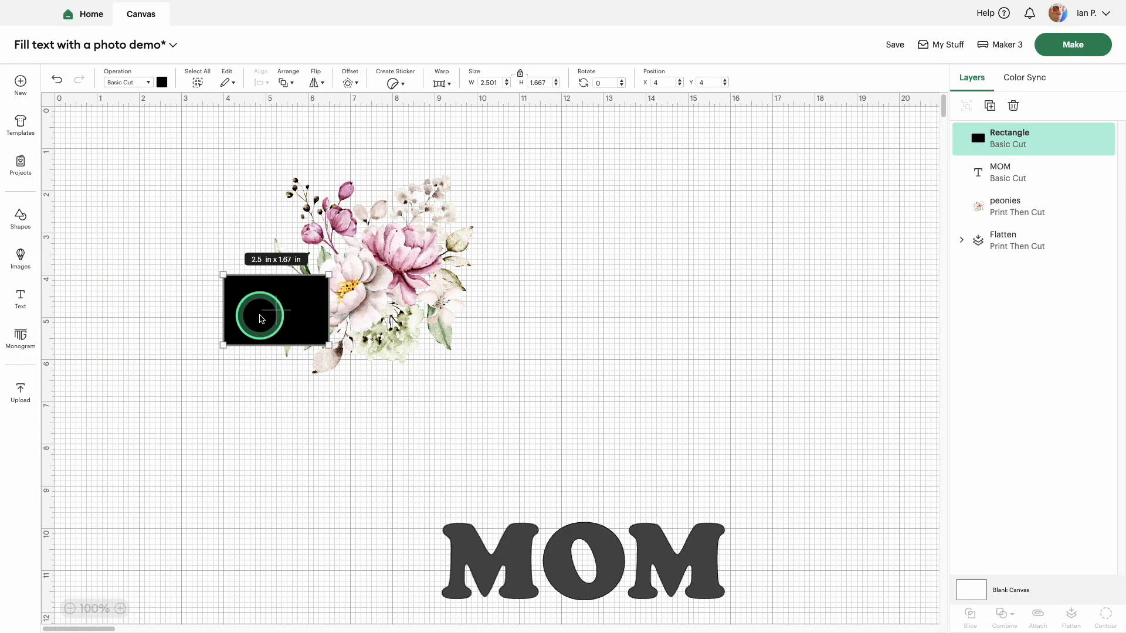
Step: Send the black rounded rectangle to the back and enlarge it to about 8.92 × 5.94 in behind the peonies
drag(251, 316, 233, 193)
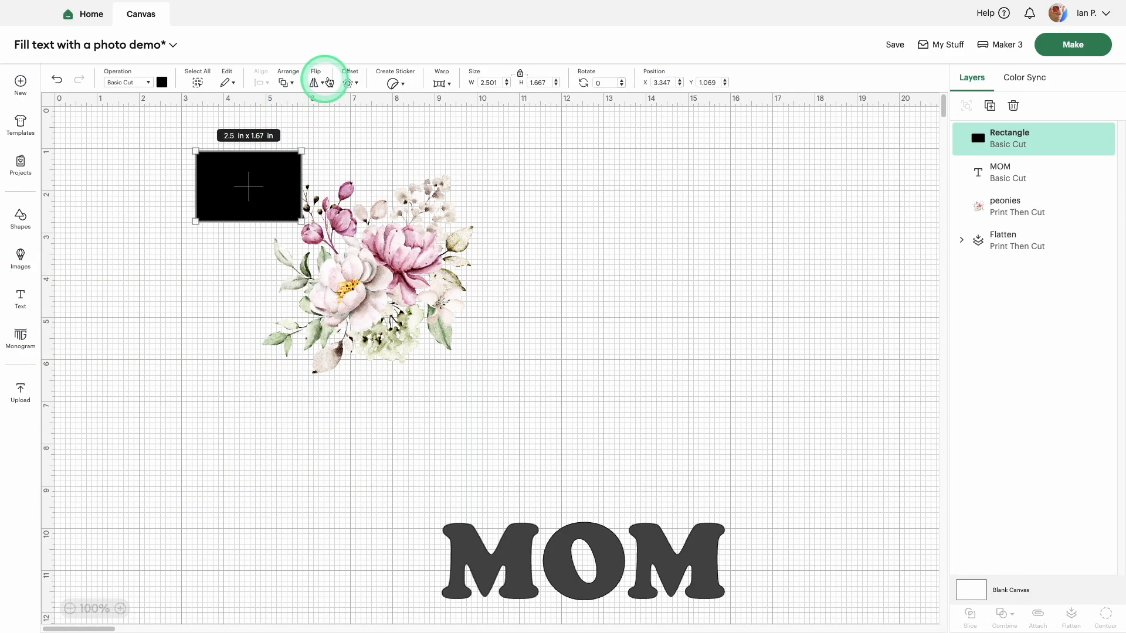
click(284, 83)
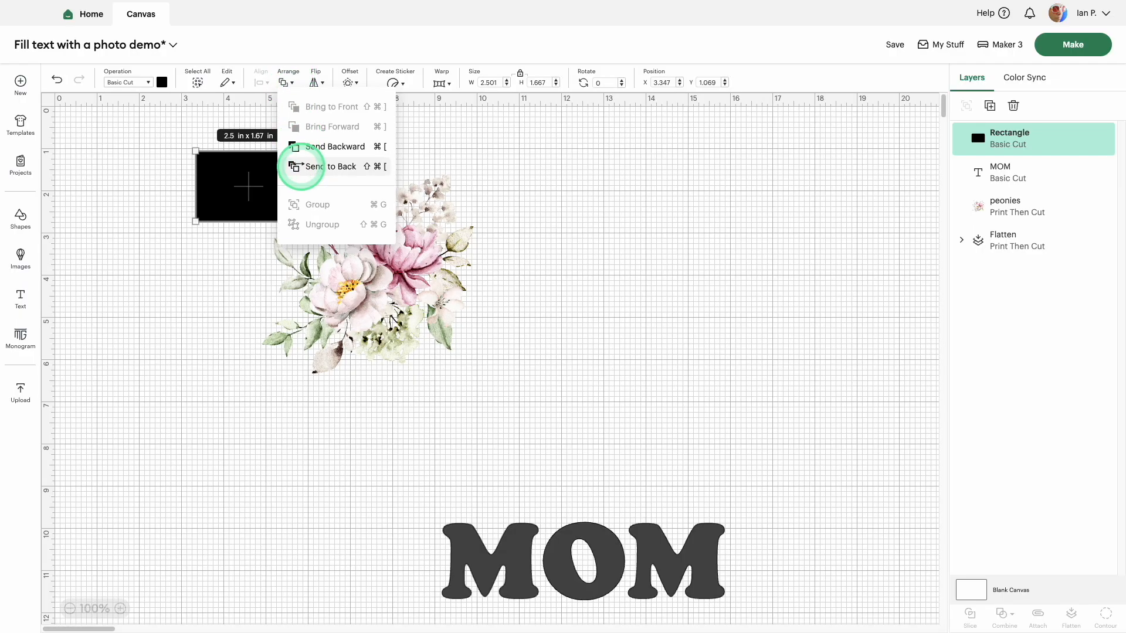
click(302, 170)
drag(300, 220, 570, 397)
mouse_move(520, 332)
mouse_down()
mouse_move(509, 327)
mouse_move(515, 337)
mouse_up()
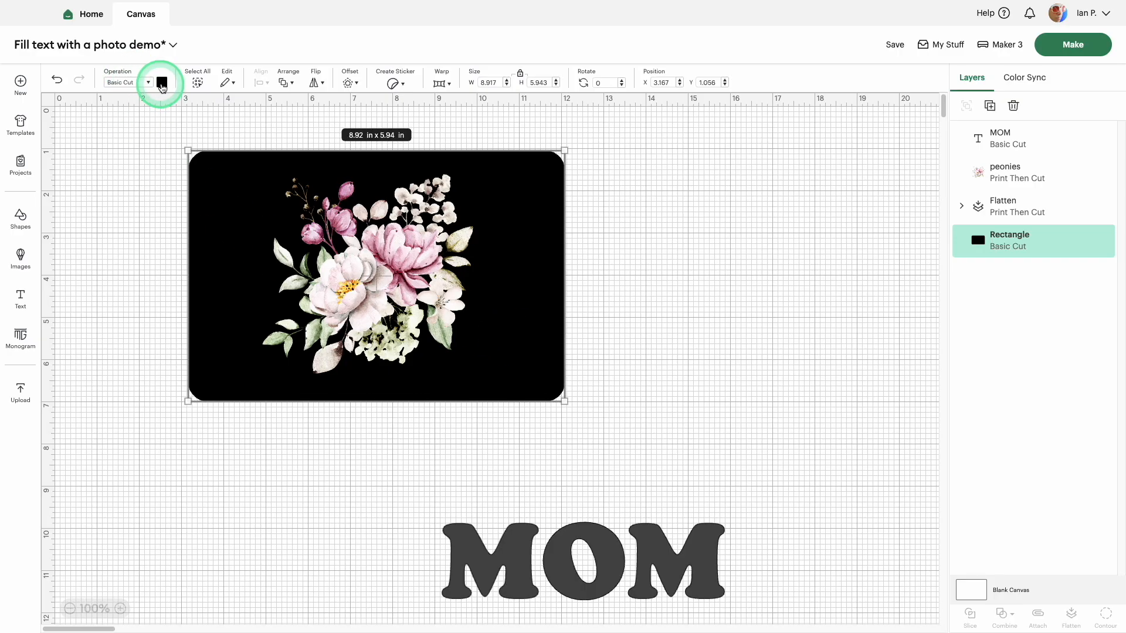
Step: Change the background rectangle's material color to white
click(162, 82)
click(175, 196)
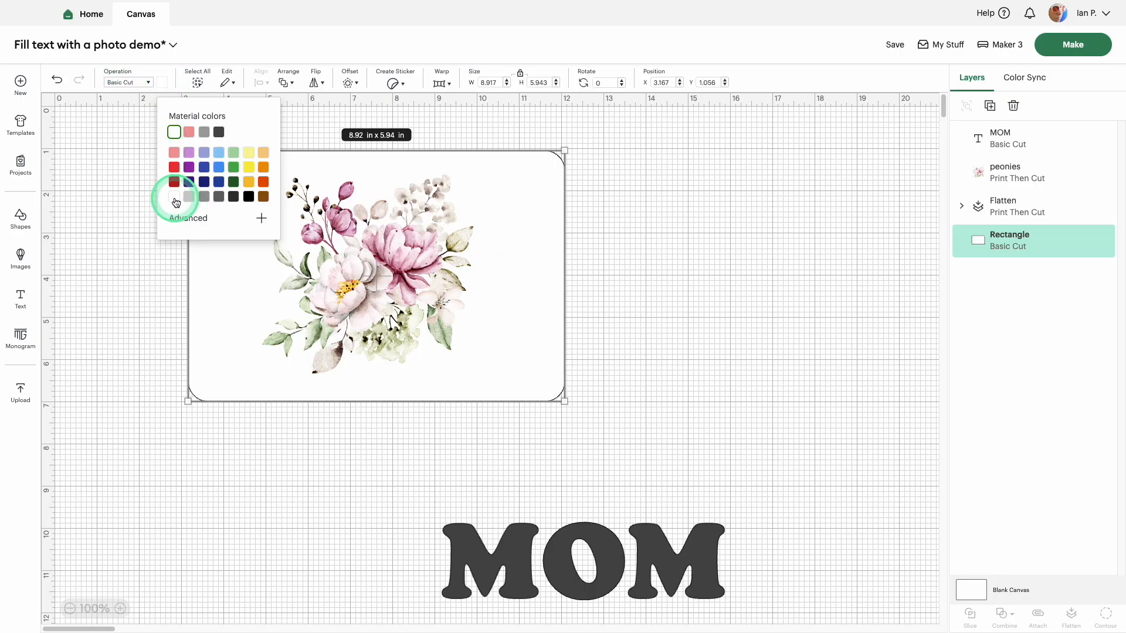
click(186, 194)
Step: Flatten the peonies image and the white rectangle into one printable layer
drag(153, 137, 629, 423)
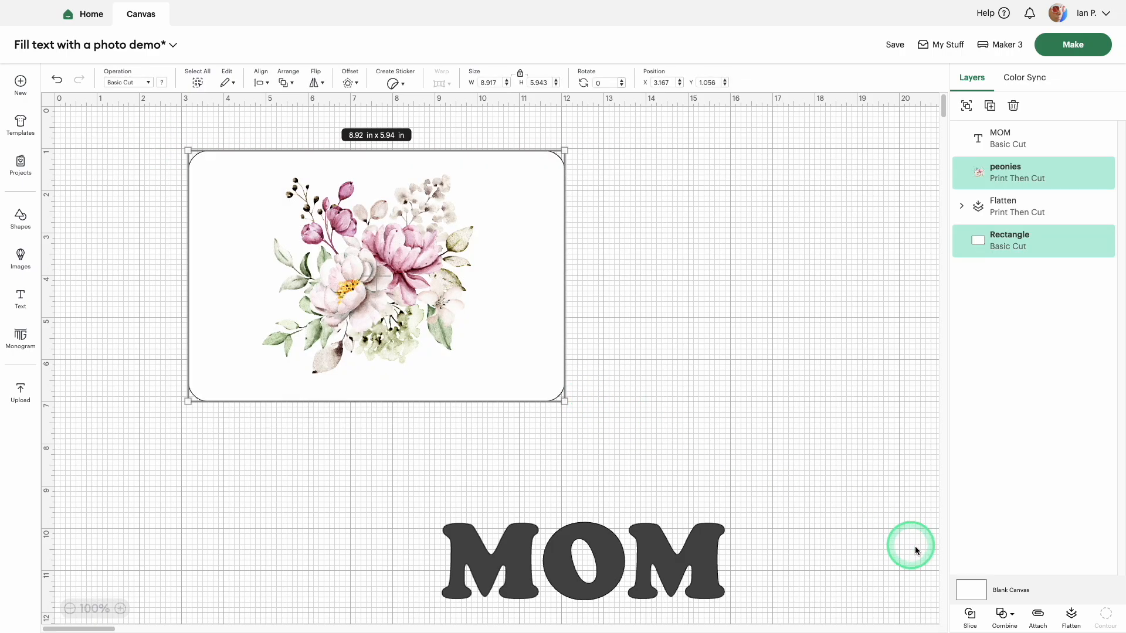
click(1071, 616)
click(1071, 616)
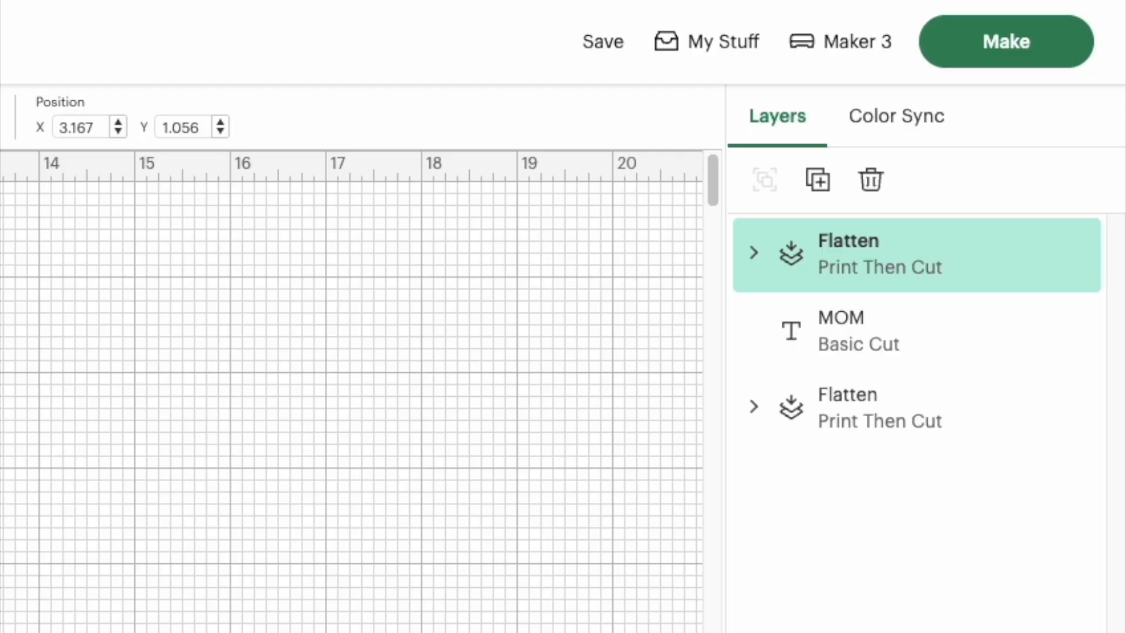
Step: Place the MOM text over the flattened peonies, enlarge it to about 7.95 × 2.19 in, and select both
drag(641, 490, 415, 288)
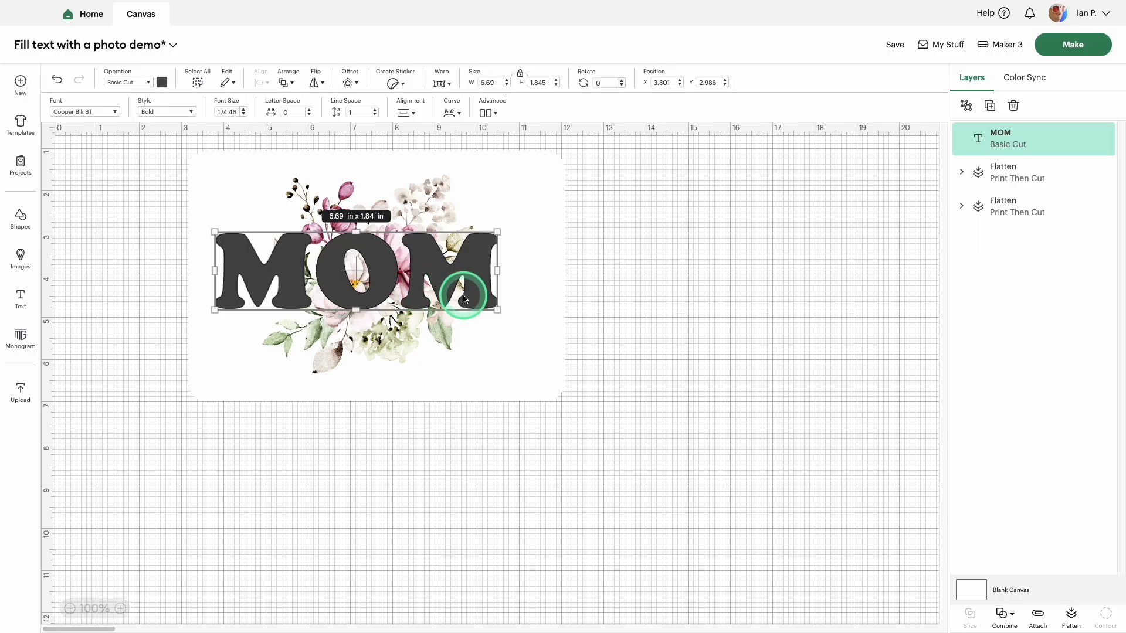
mouse_move(491, 306)
mouse_down()
mouse_move(517, 322)
mouse_move(480, 299)
mouse_up()
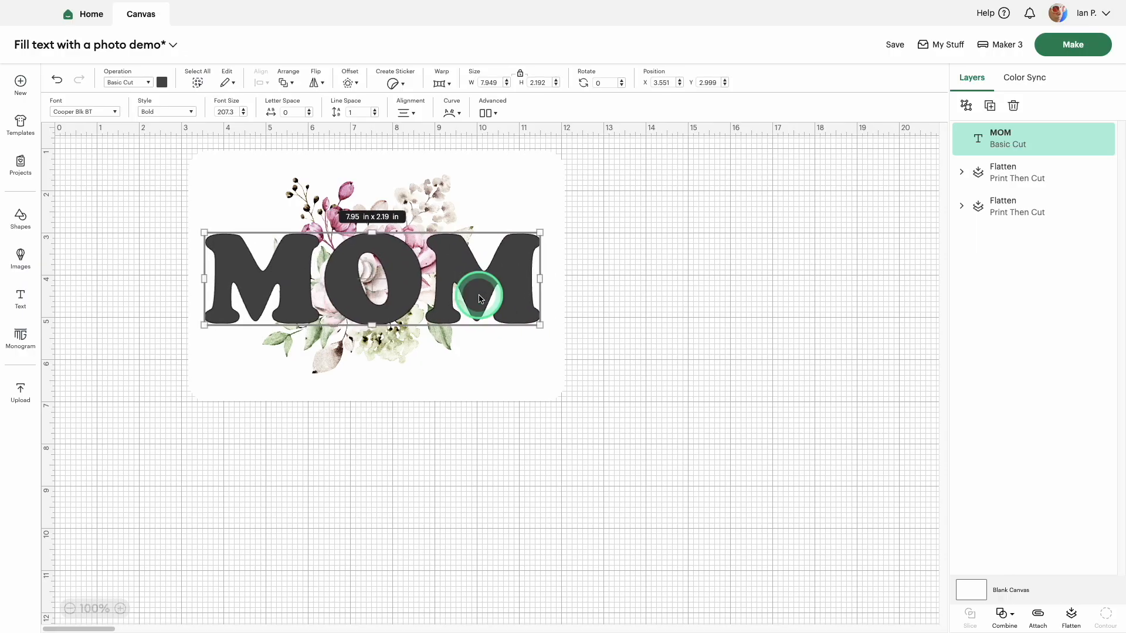
click(626, 231)
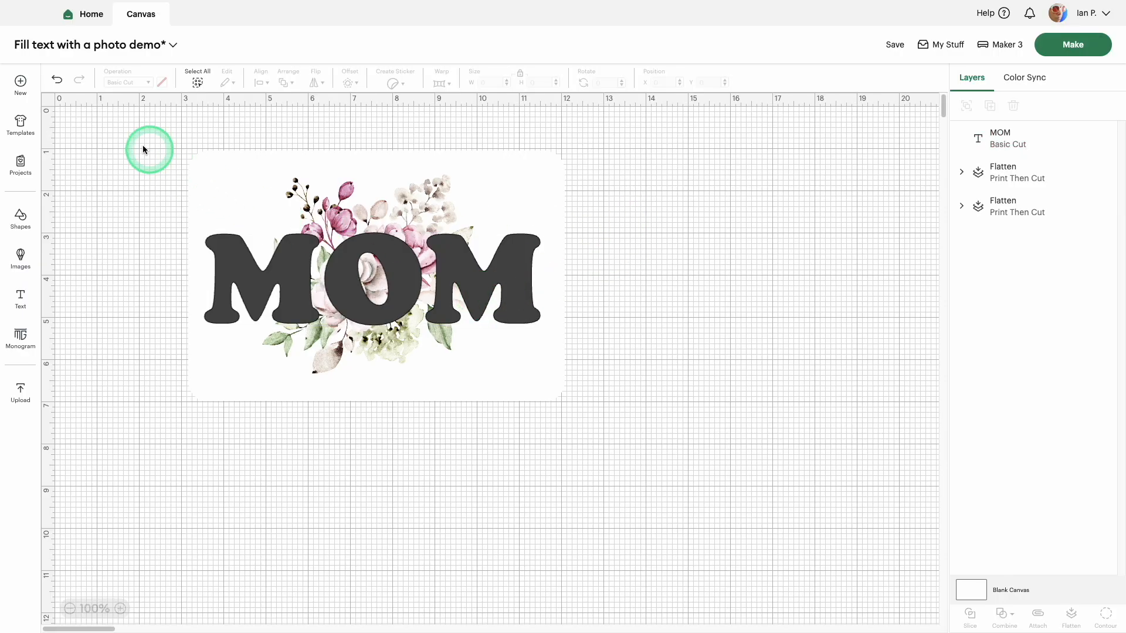
drag(144, 145, 646, 418)
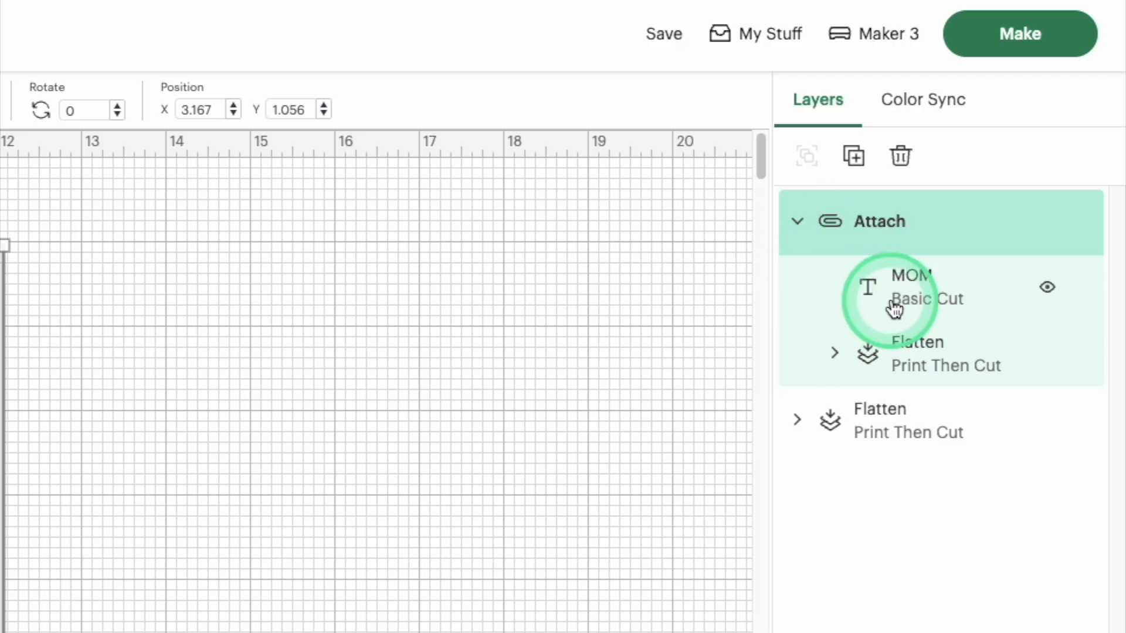
click(901, 299)
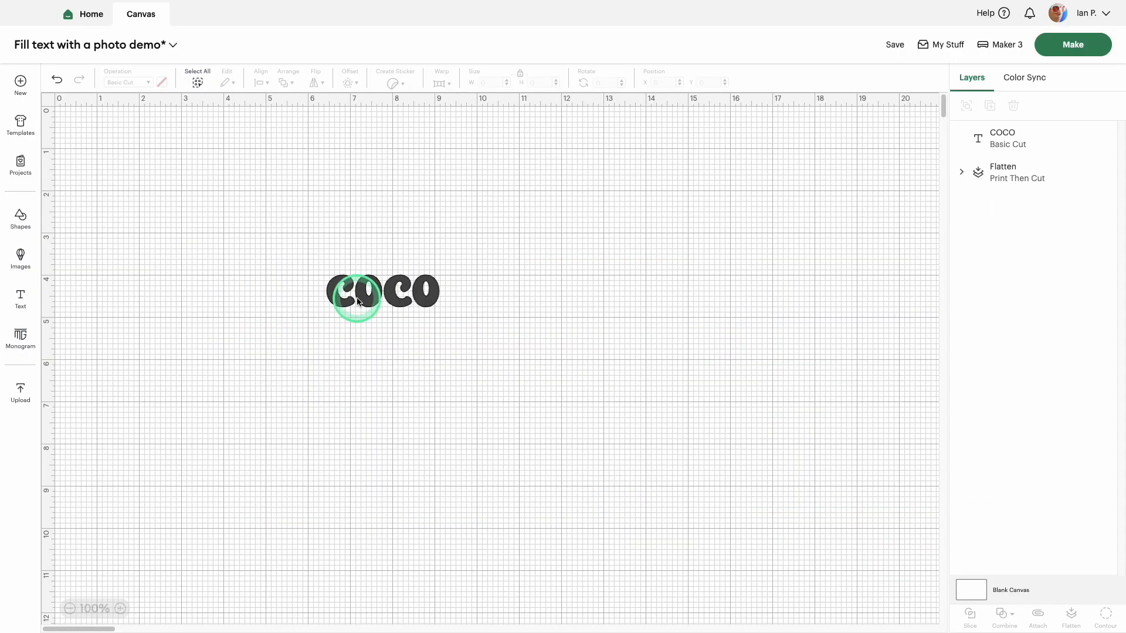
Step: Enlarge the COCO text to about 8.86 × 2.52 in and reposition it on the canvas
click(389, 304)
drag(439, 313, 547, 382)
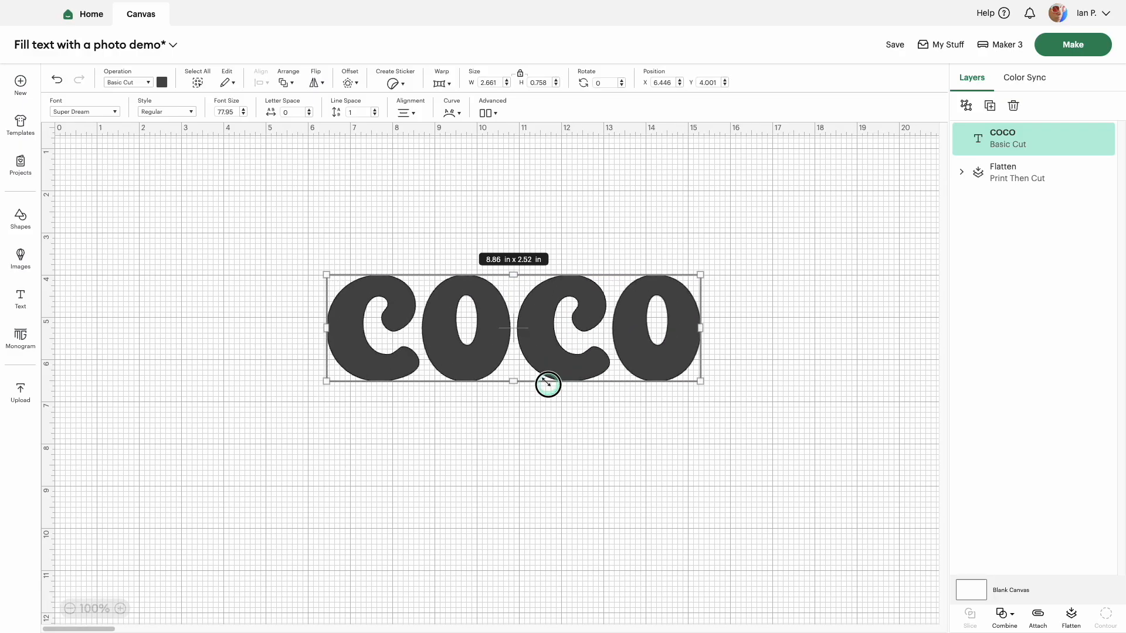
drag(485, 359, 395, 346)
Step: Upload the photo of the black cat in a hat as a pattern fill
click(21, 391)
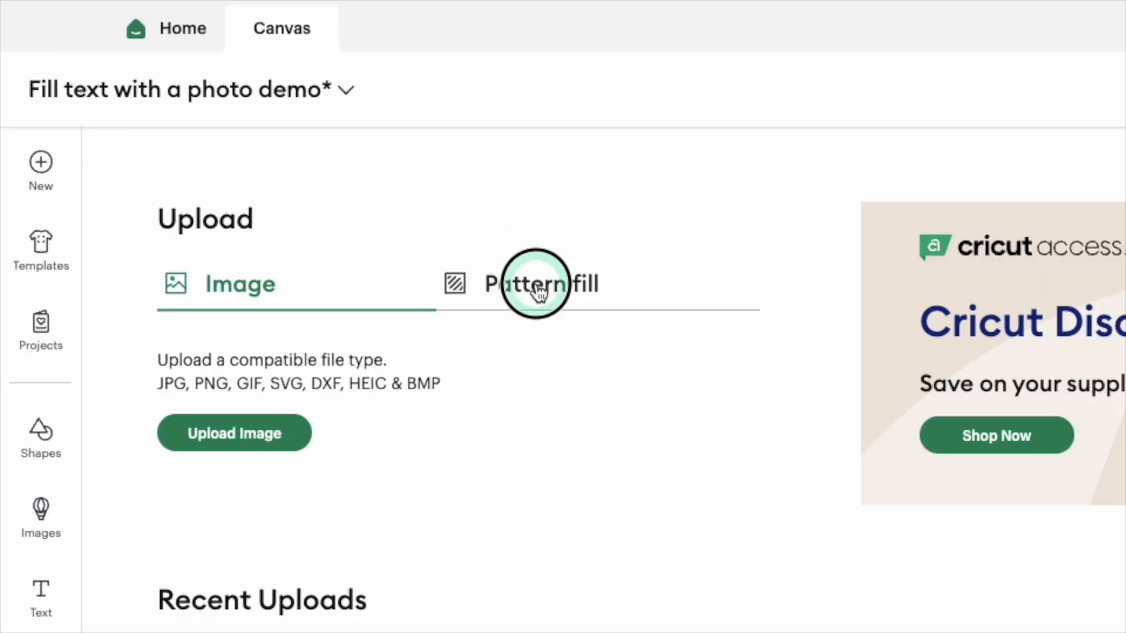
click(269, 147)
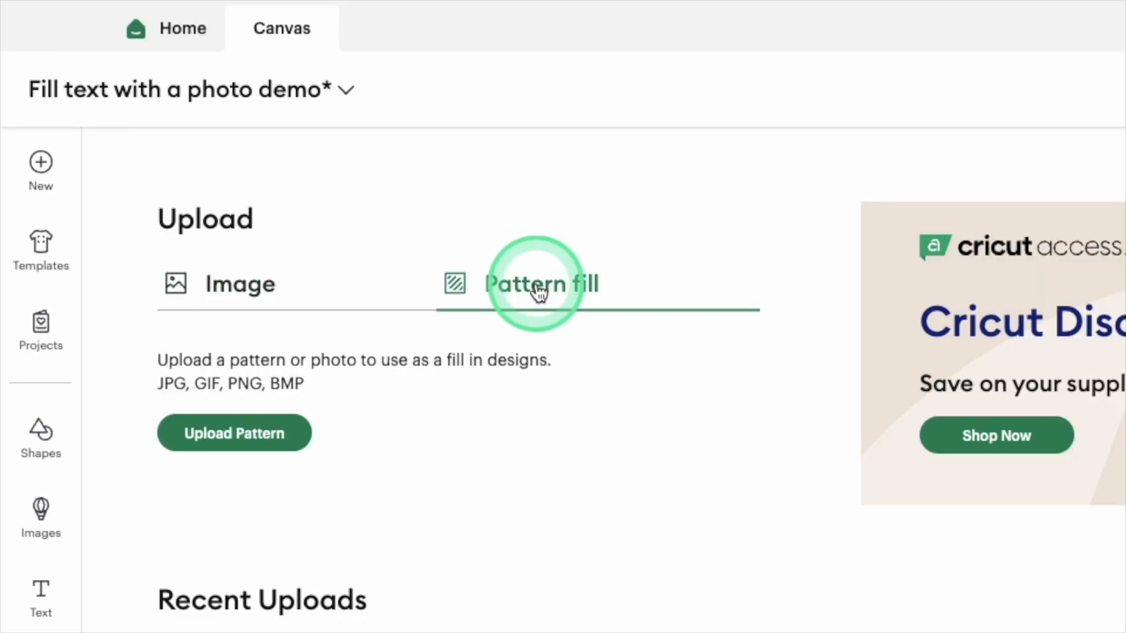
click(252, 448)
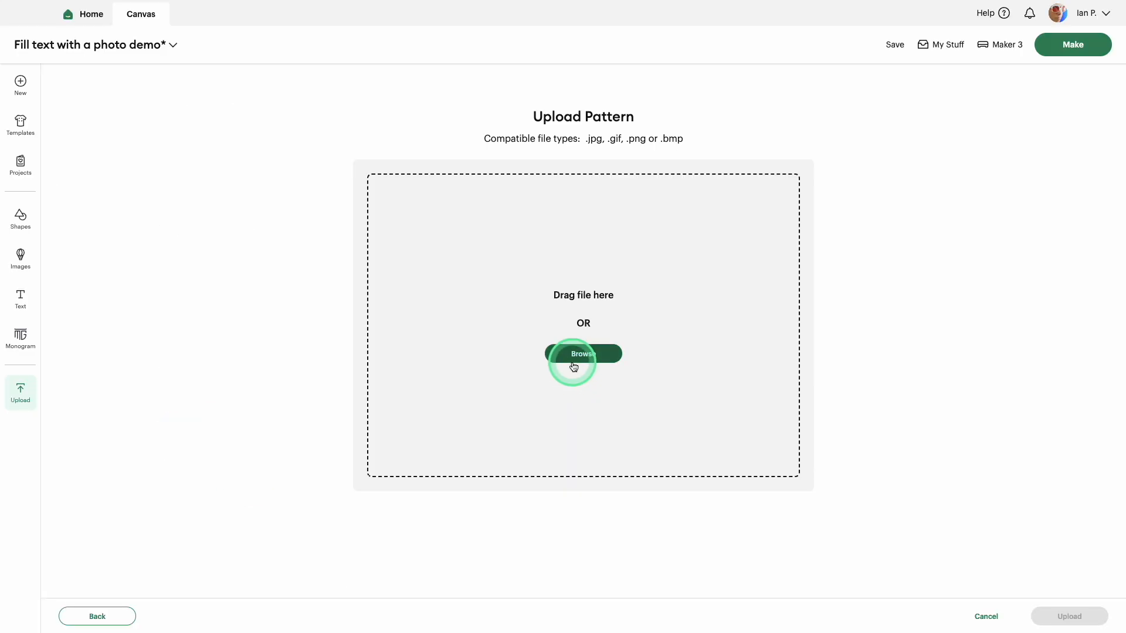
click(573, 363)
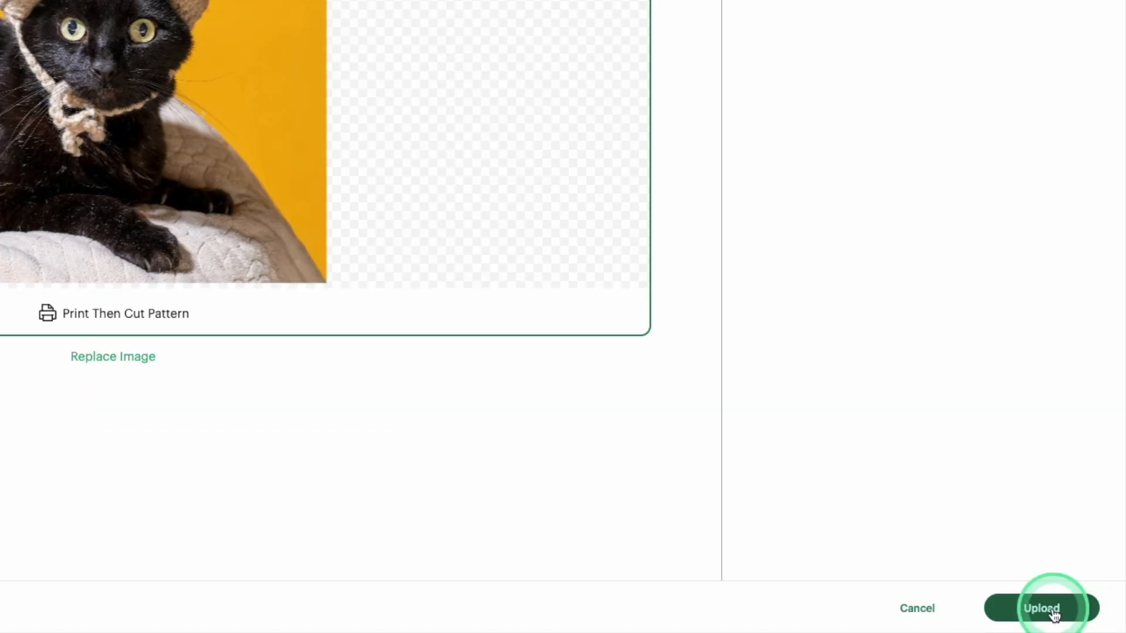
click(1041, 608)
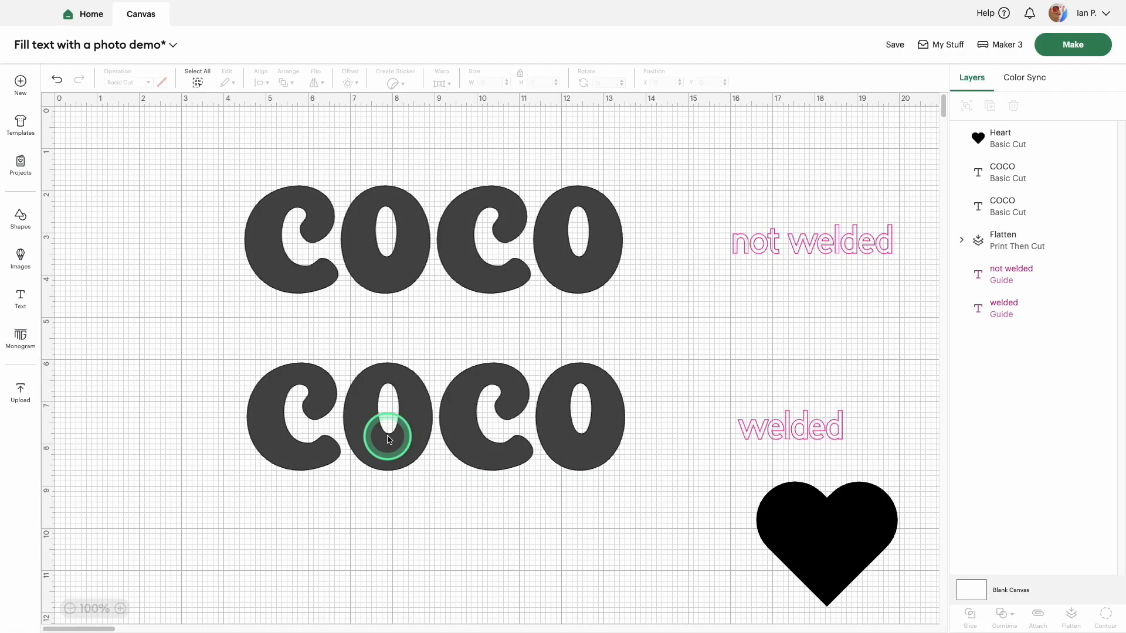
Step: Set the COCO text labelled "not welded" to the Print Then Cut operation
click(286, 268)
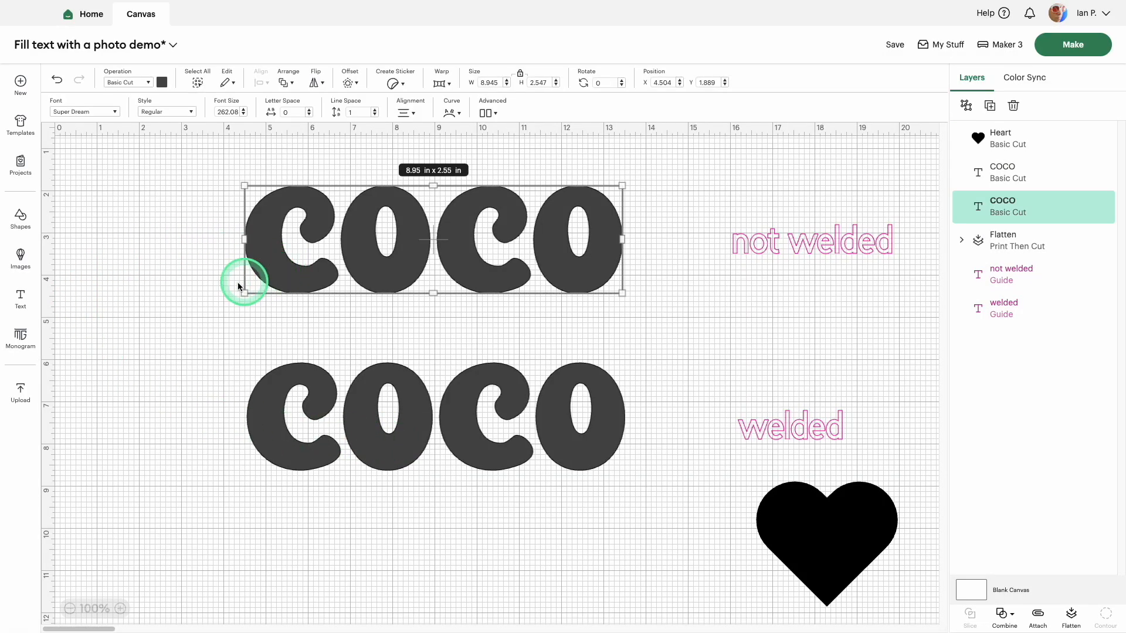
click(200, 290)
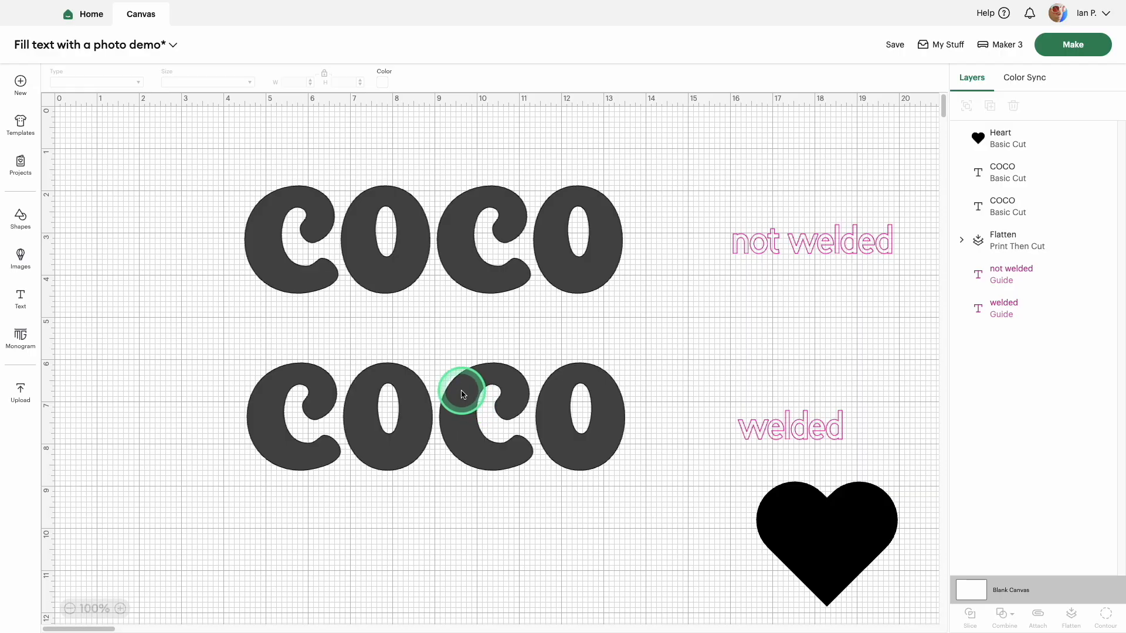
click(459, 259)
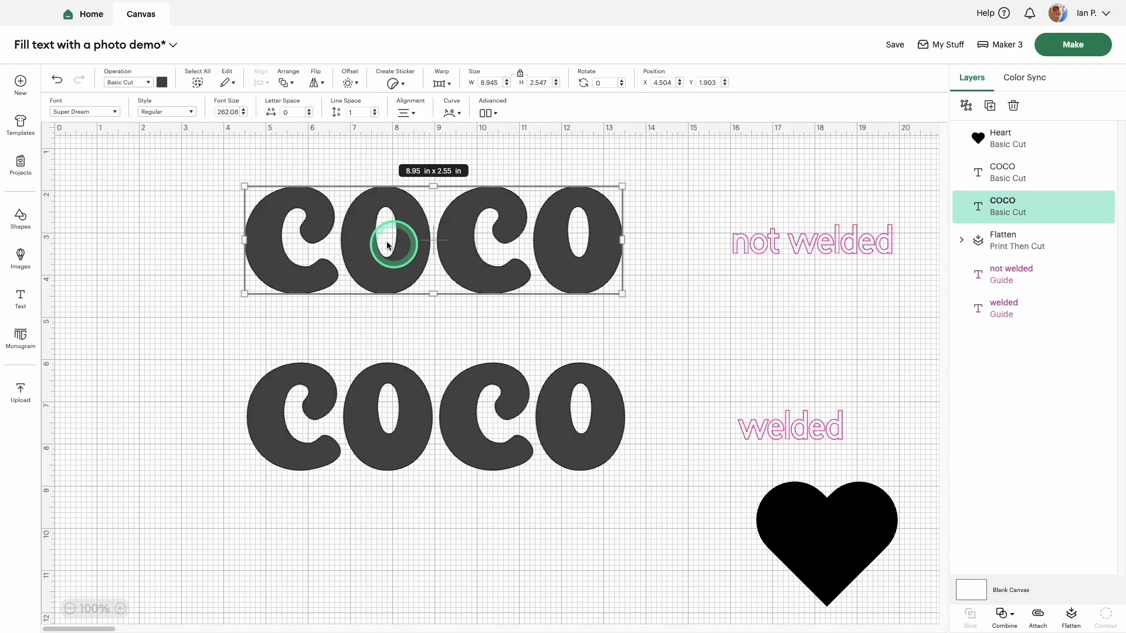
click(150, 83)
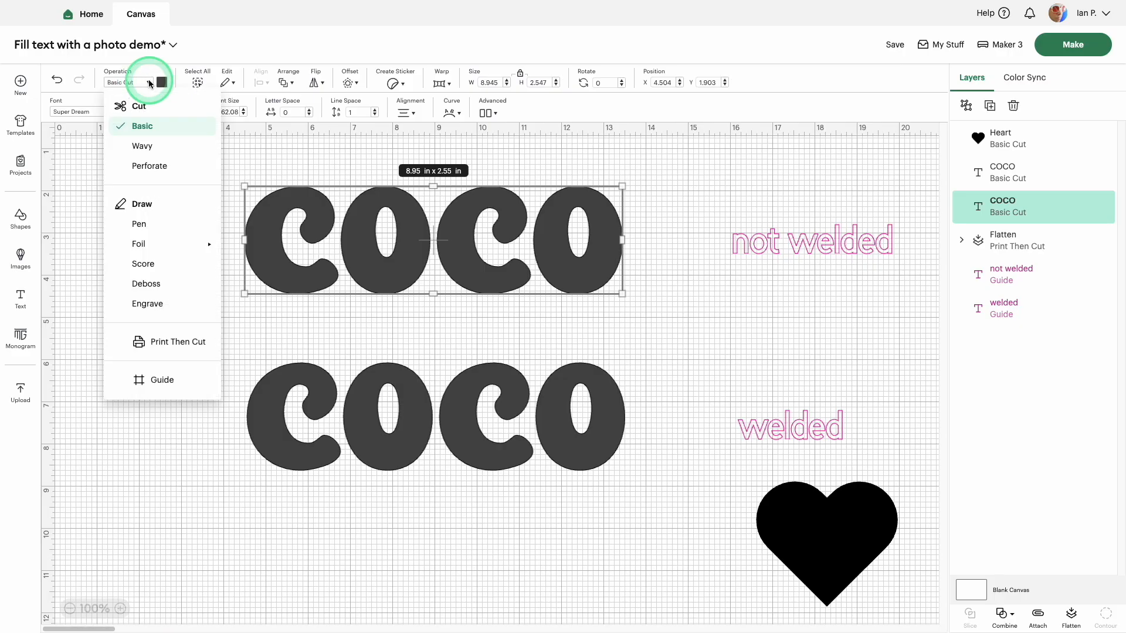
click(162, 343)
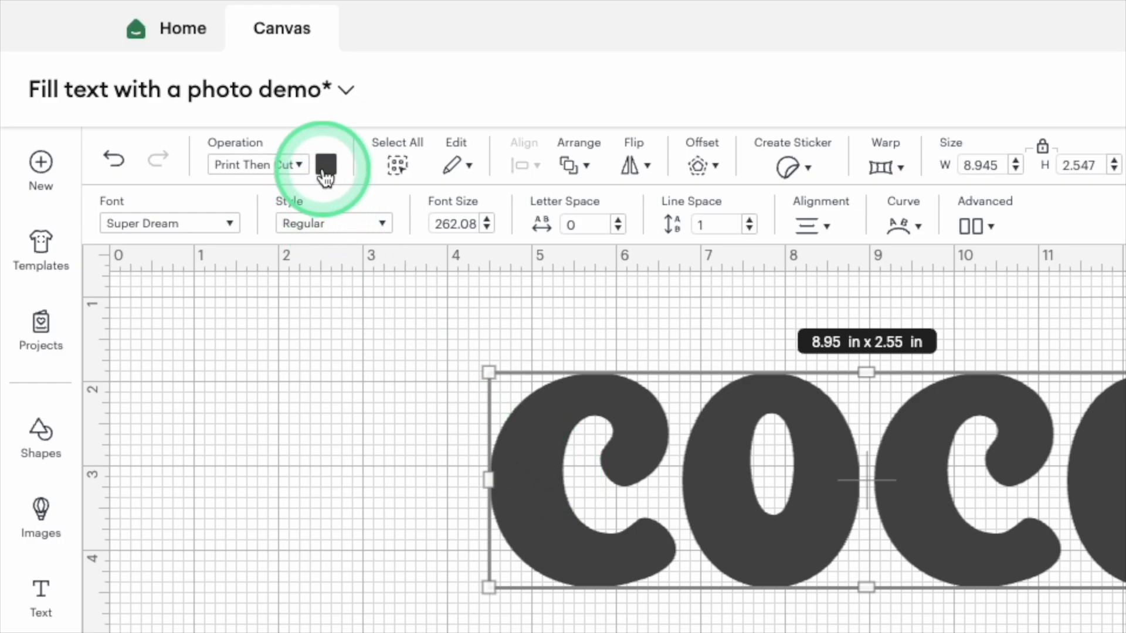
Step: Fill the "not welded" COCO text with the uploaded black cat pattern and open the pattern for editing
click(163, 82)
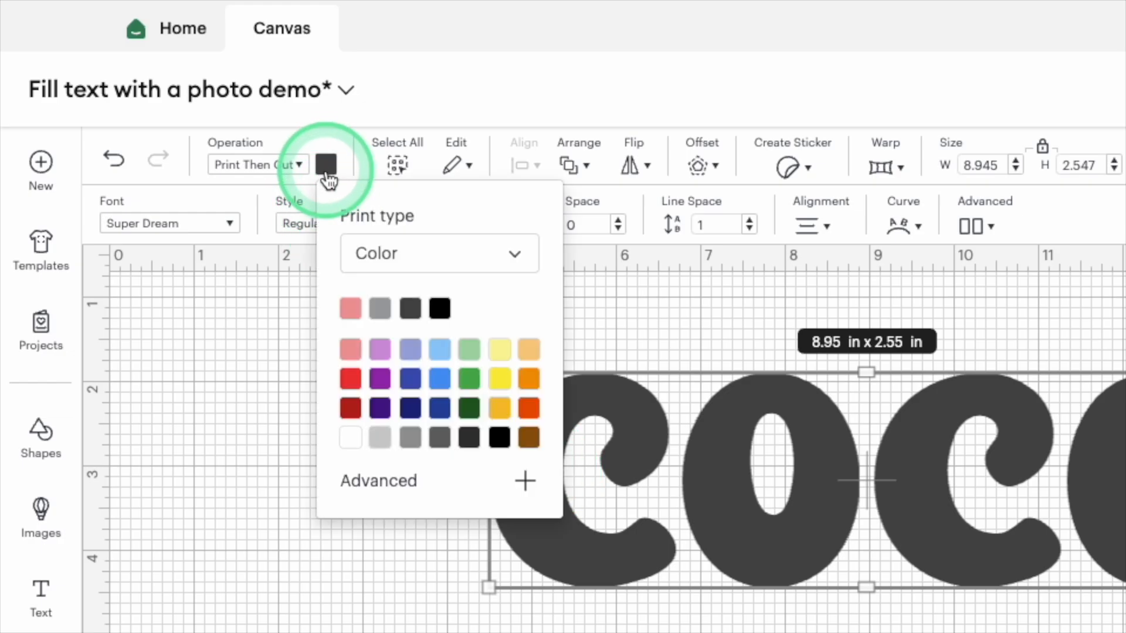
click(517, 258)
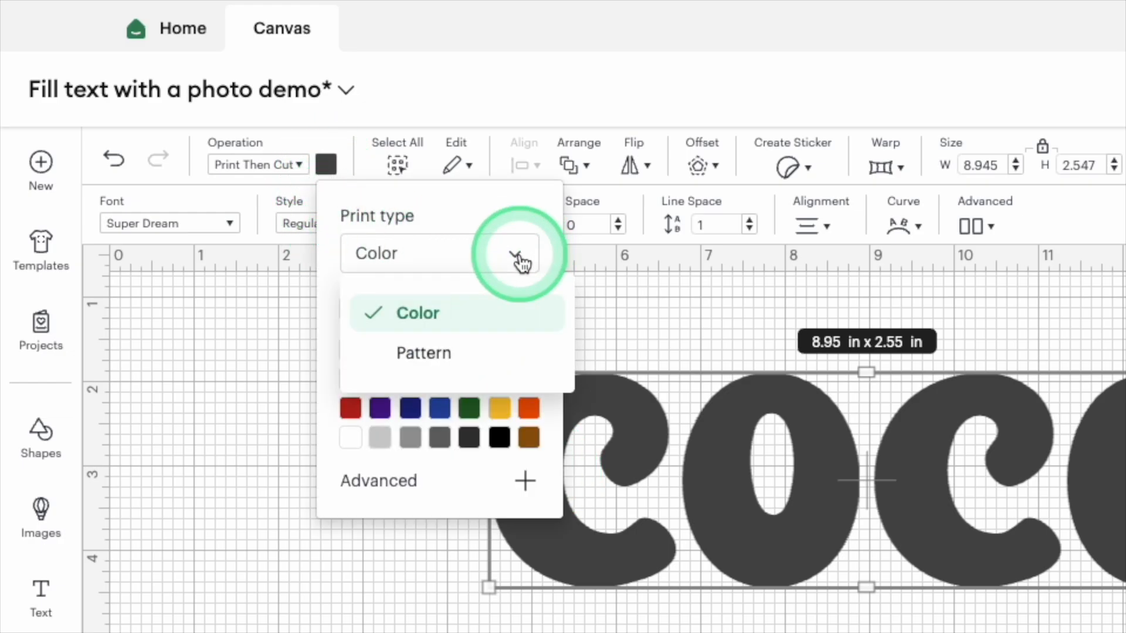
click(504, 352)
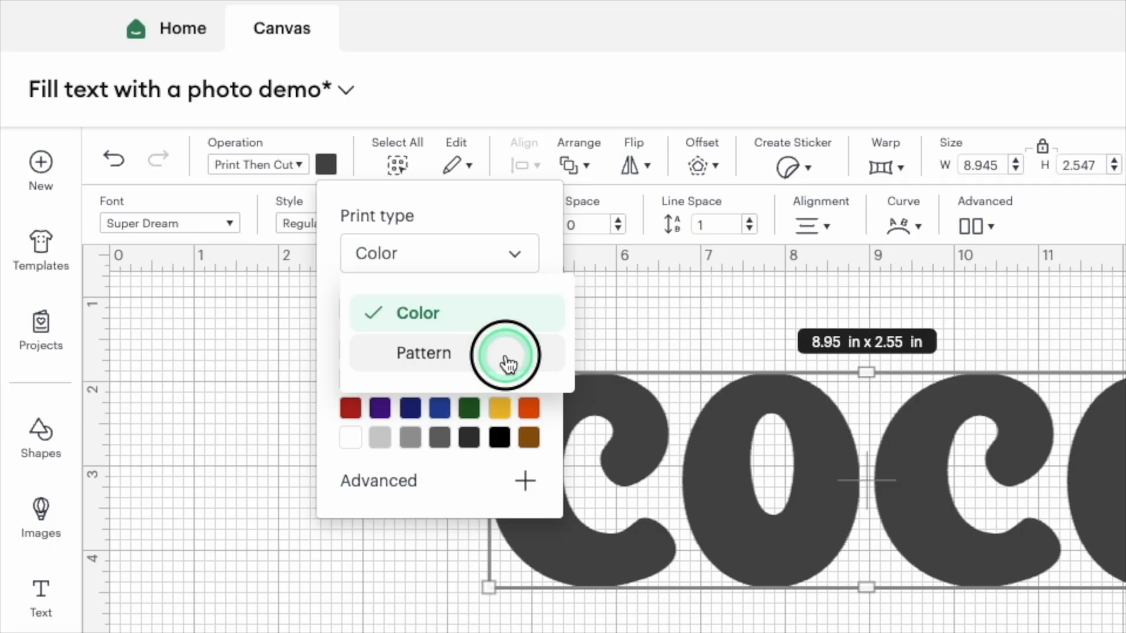
click(368, 335)
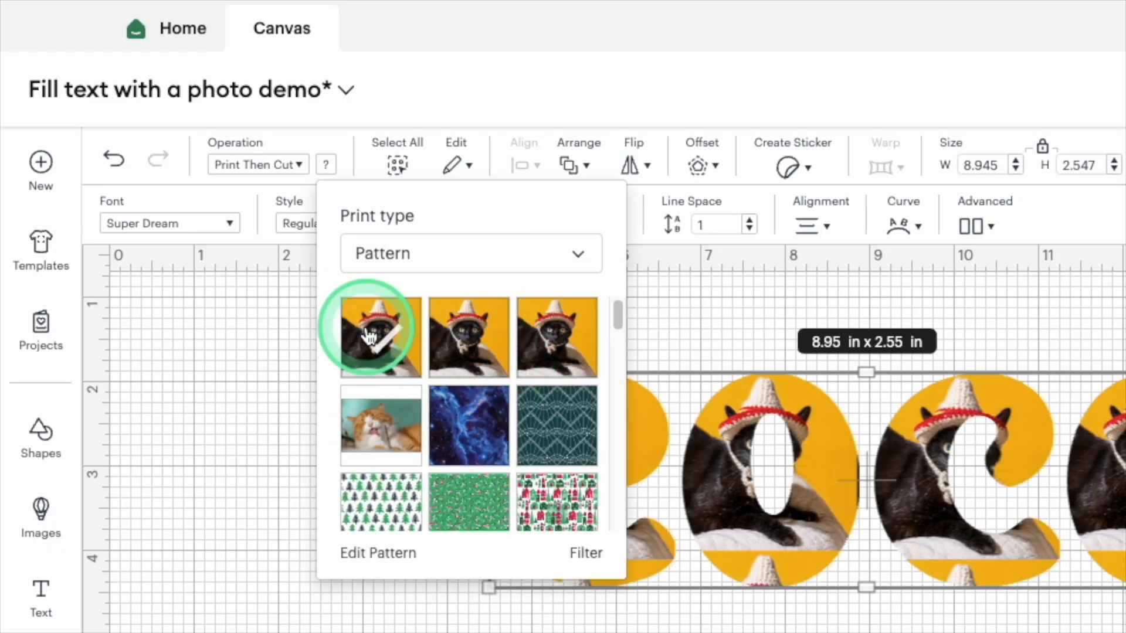
click(377, 557)
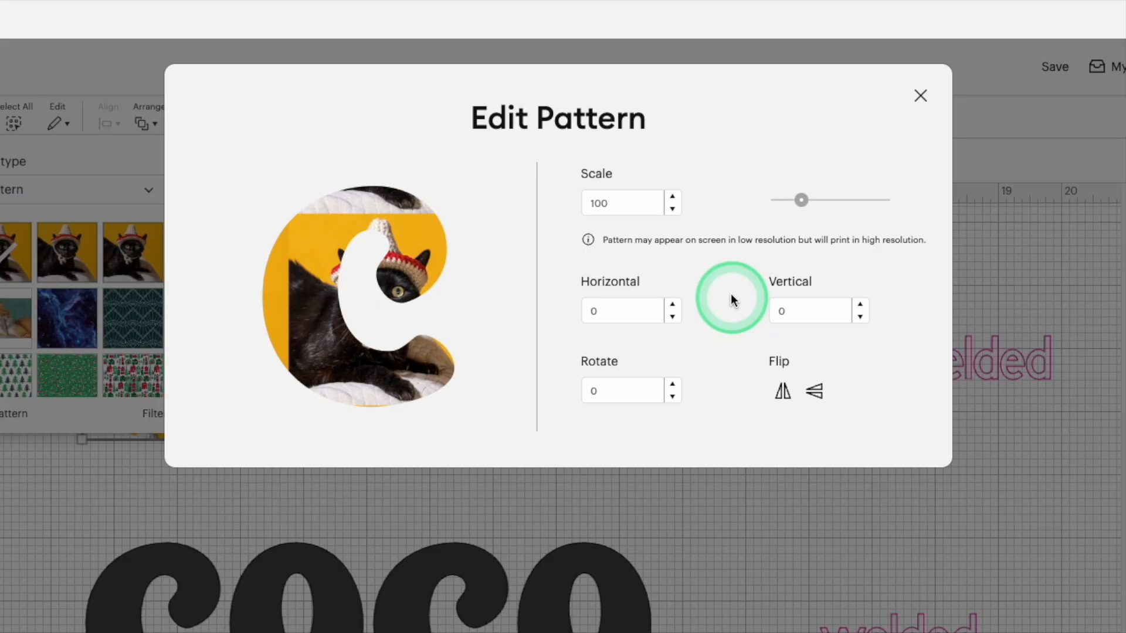
Step: Reduce the scale of the black cat pattern so it tiles repeatedly inside the "not welded" COCO text
drag(801, 200, 785, 206)
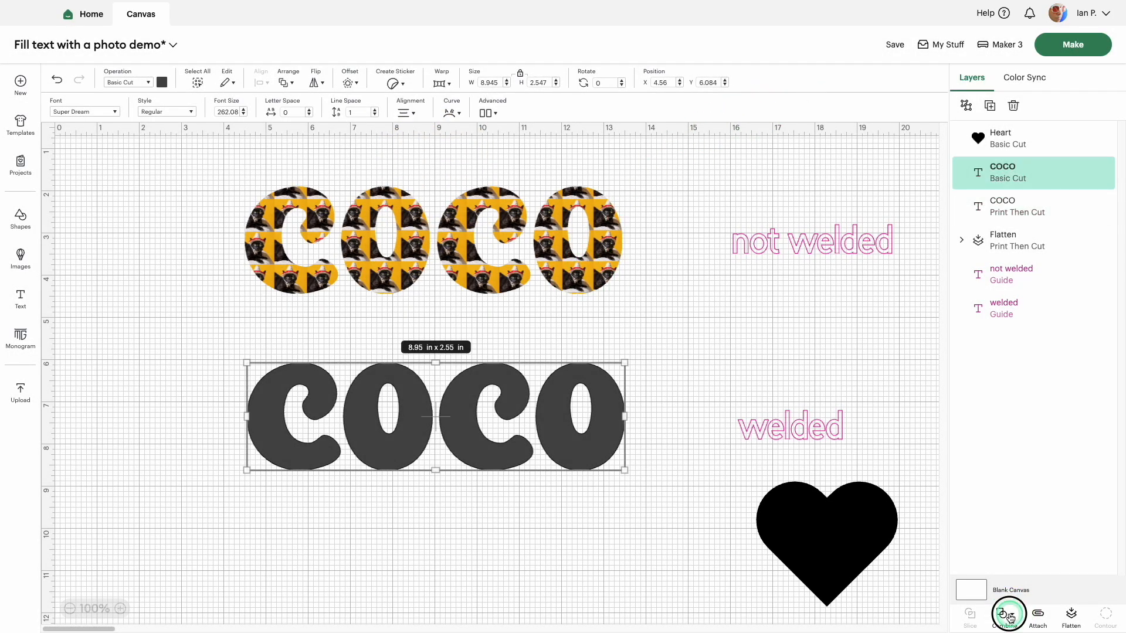
Step: Weld the letters of the COCO text labelled "welded" into a single shape
click(1008, 615)
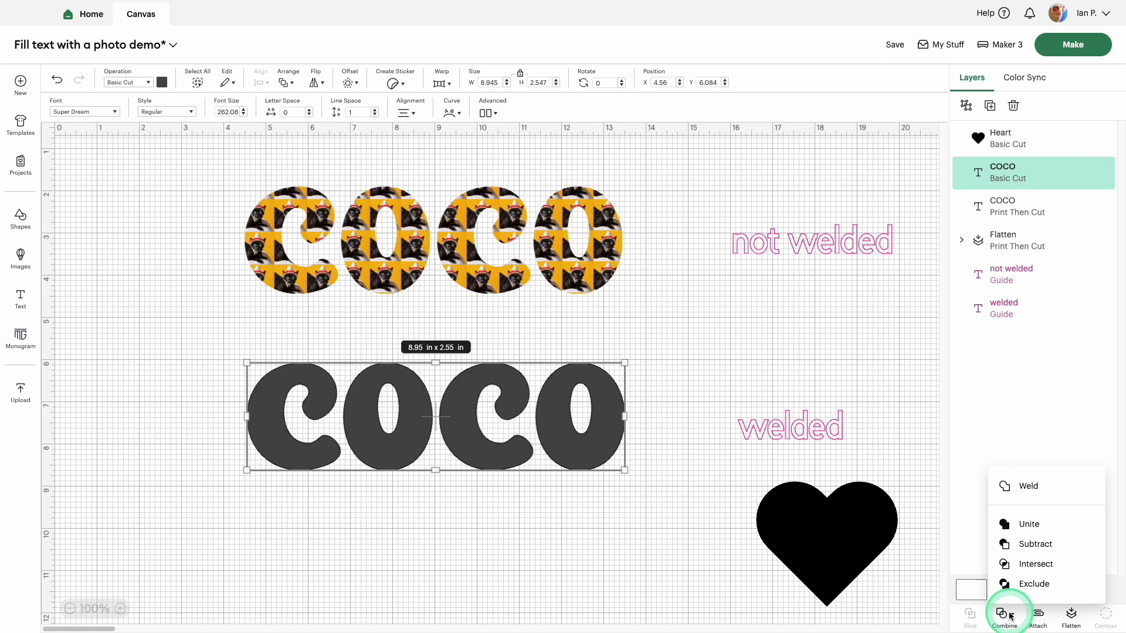
click(1023, 486)
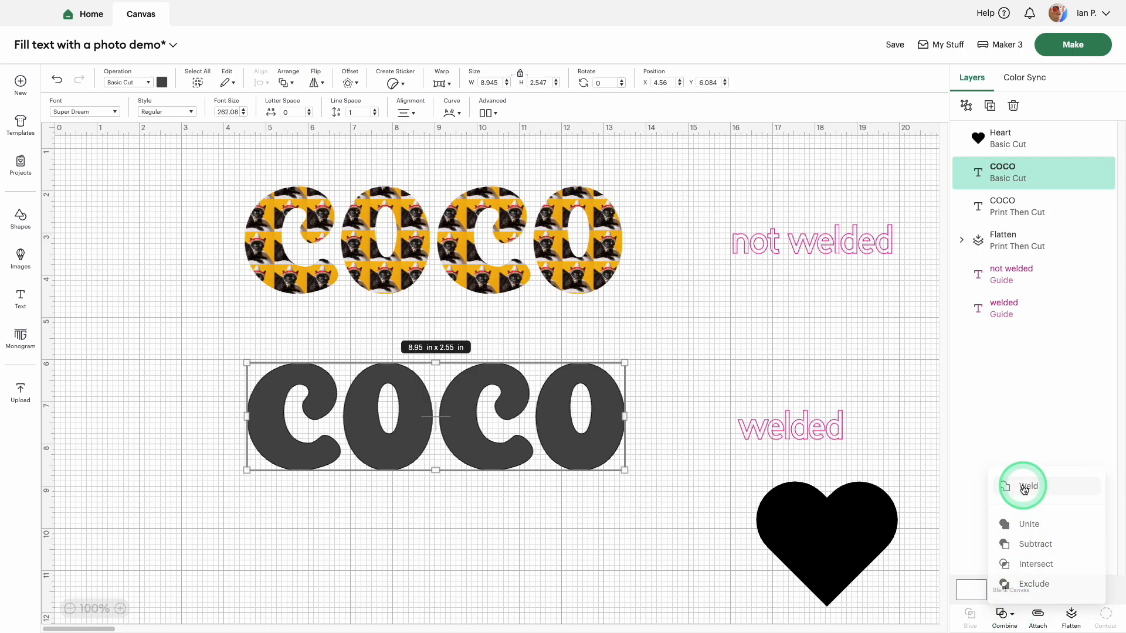
click(463, 418)
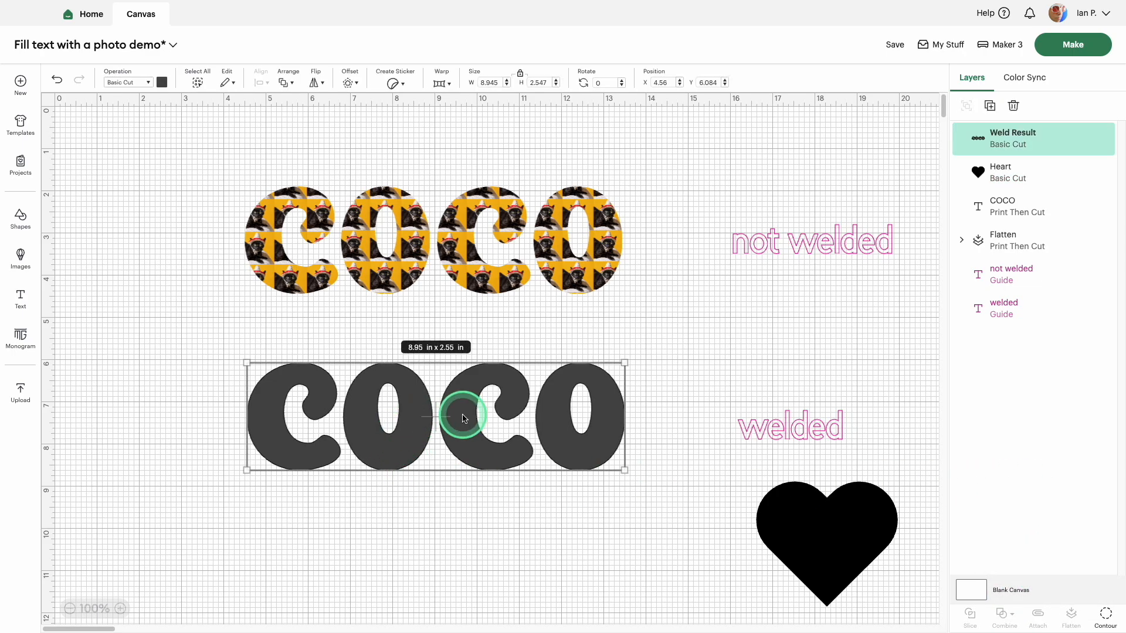
Step: Fill the welded COCO shape with the uploaded black cat pattern as Print Then Cut and open the pattern for editing
click(162, 82)
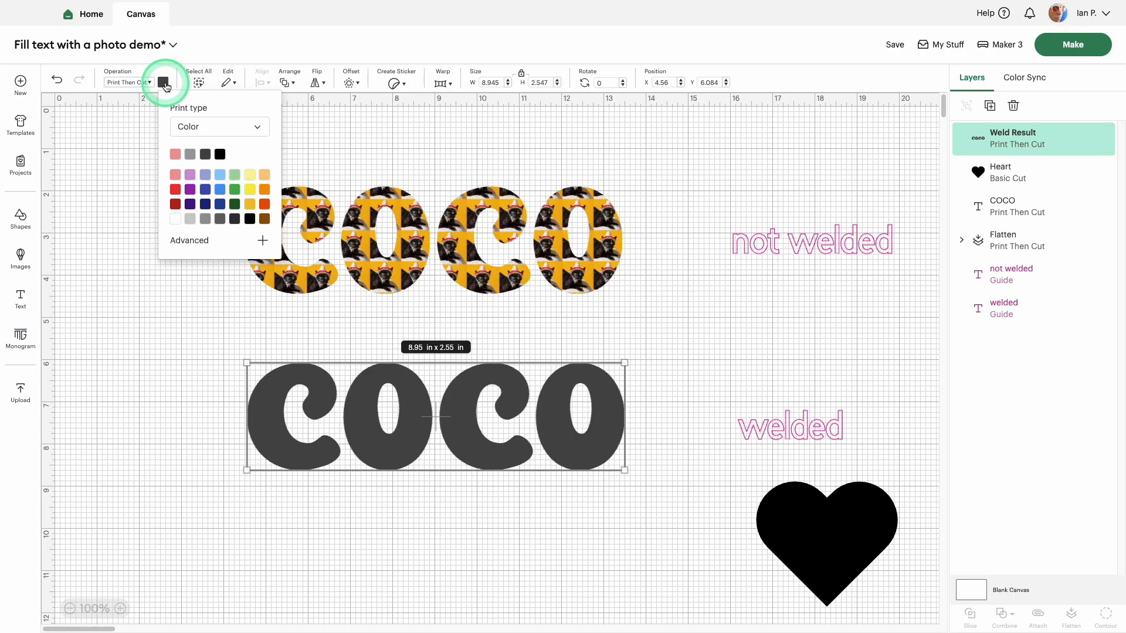
click(249, 122)
click(216, 175)
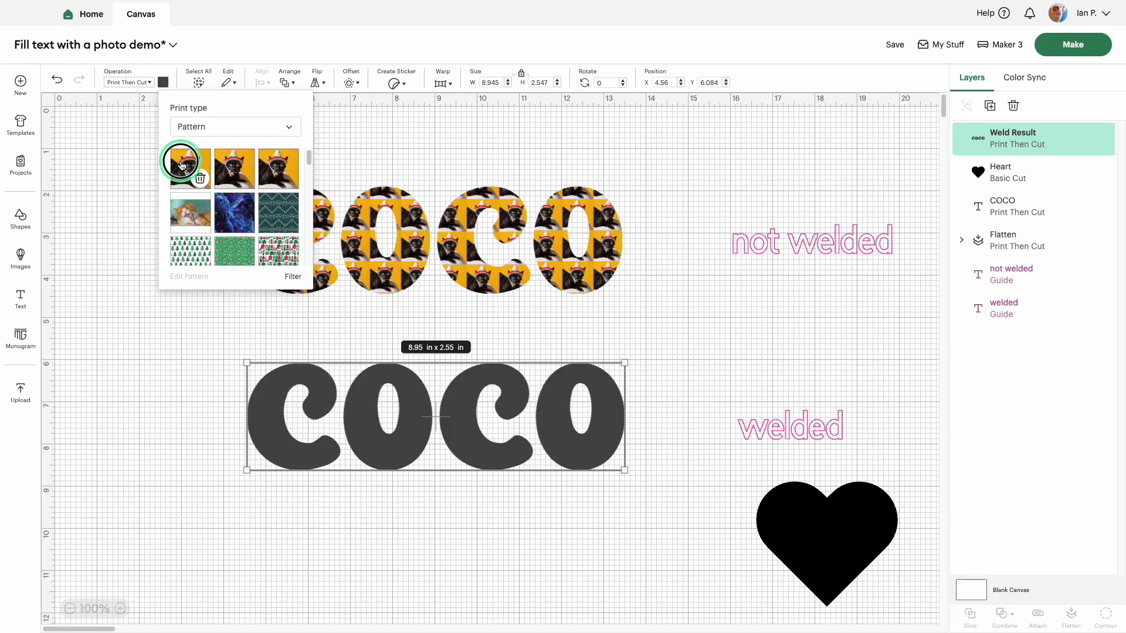
click(181, 165)
click(188, 277)
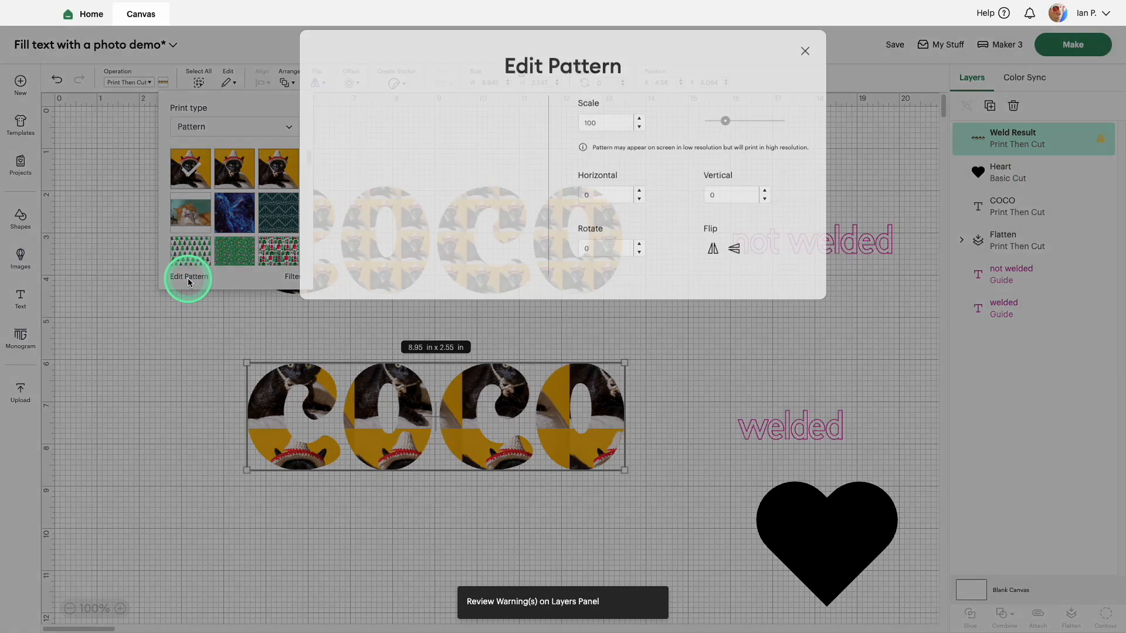
Step: Enlarge the black cat pattern in the welded COCO shape to a scale of 376
drag(721, 120, 733, 120)
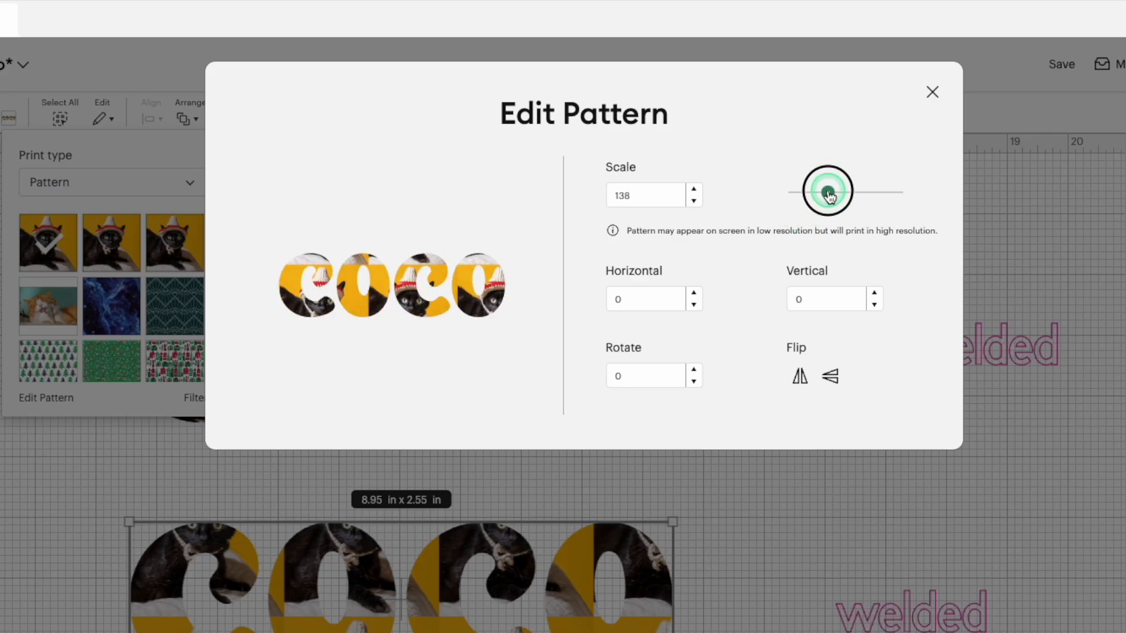
drag(828, 196, 889, 200)
click(807, 299)
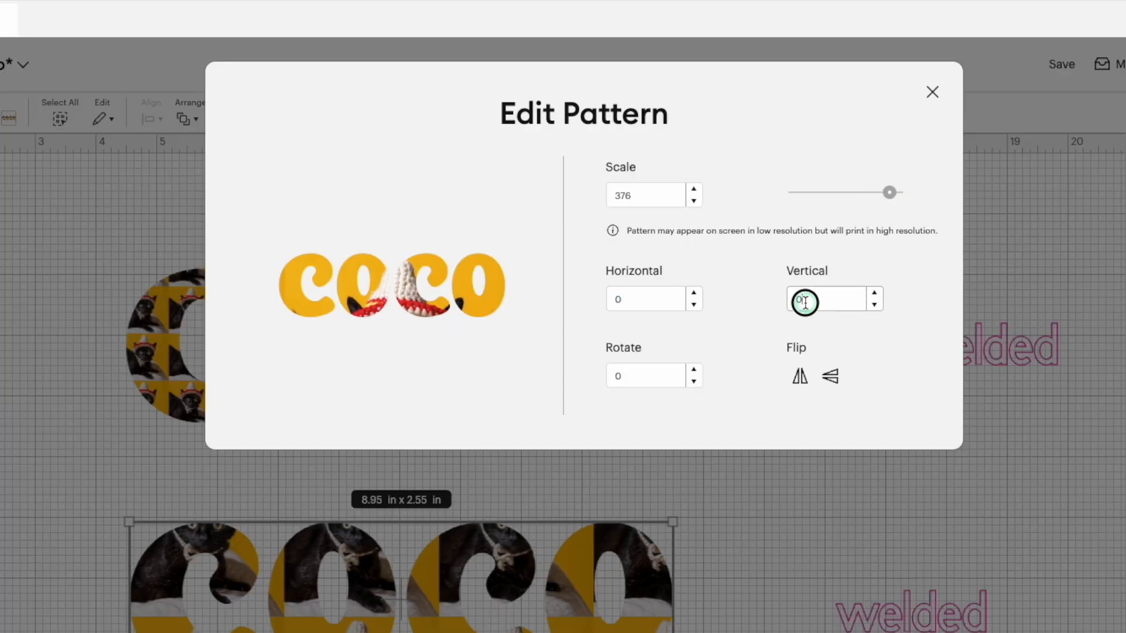
click(754, 302)
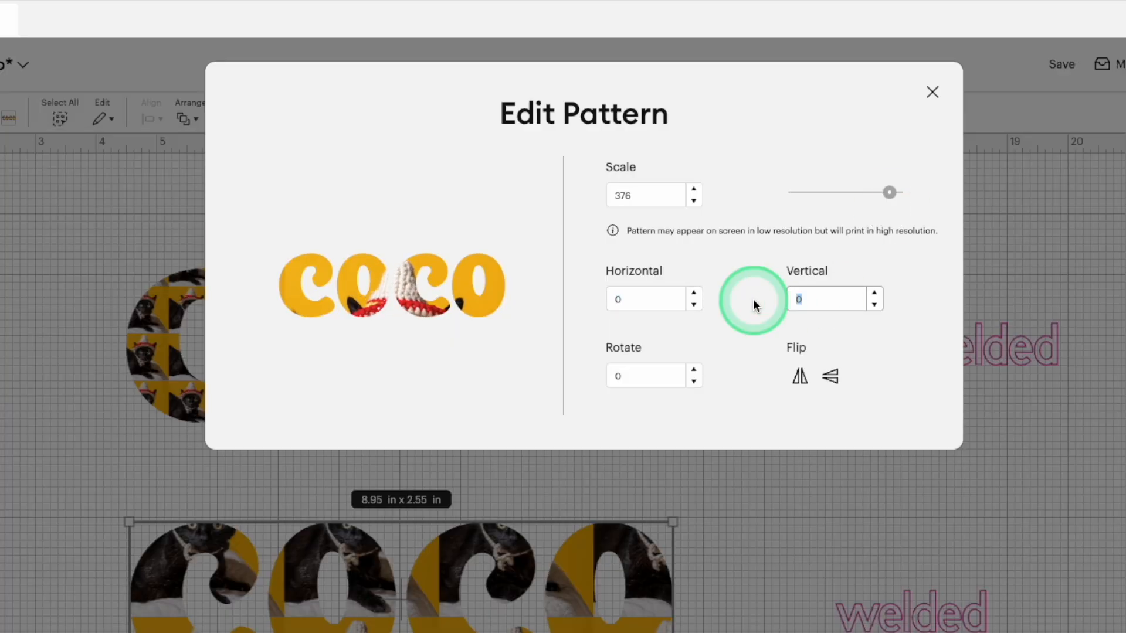
Step: Offset the welded COCO's pattern to horizontal -8 and vertical 46, and close the pattern editor
click(694, 294)
click(694, 294)
click(694, 293)
click(694, 294)
click(695, 294)
click(694, 294)
click(694, 294)
click(694, 294)
click(694, 294)
click(694, 294)
click(694, 295)
click(694, 294)
click(694, 295)
click(694, 294)
click(695, 304)
click(694, 305)
click(694, 305)
click(694, 305)
click(695, 305)
click(694, 304)
click(695, 304)
click(694, 305)
click(694, 305)
click(694, 305)
click(694, 305)
click(694, 305)
click(694, 305)
click(694, 304)
click(694, 305)
click(694, 305)
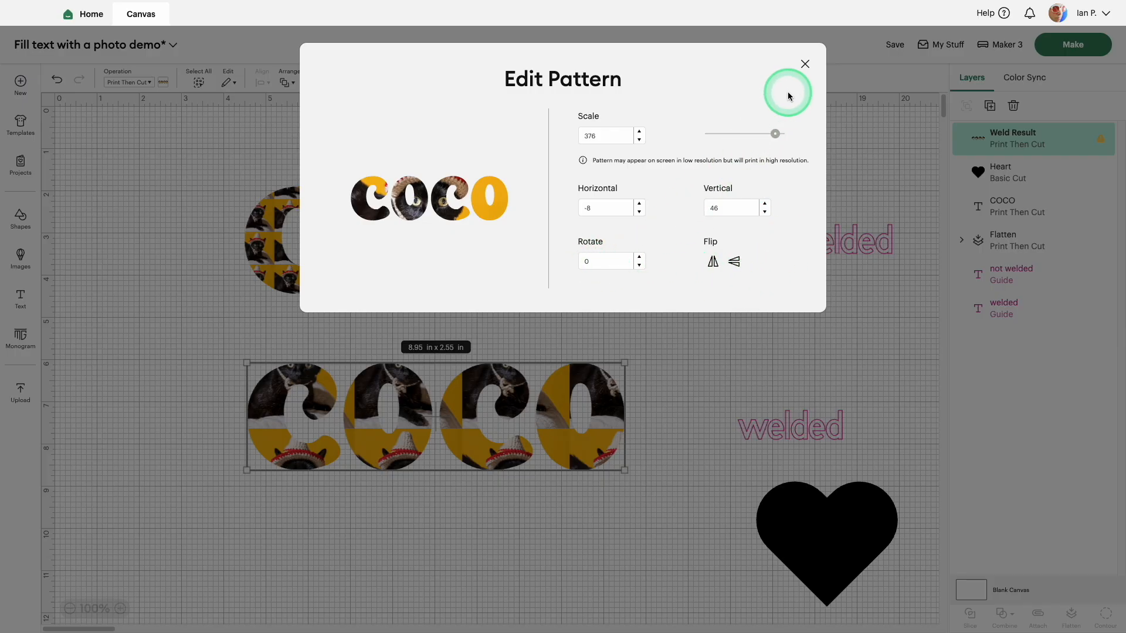
click(805, 66)
Step: Fill the heart with the black cat pattern at scale 125 and horizontal offset 11, and close the pattern editor
click(401, 368)
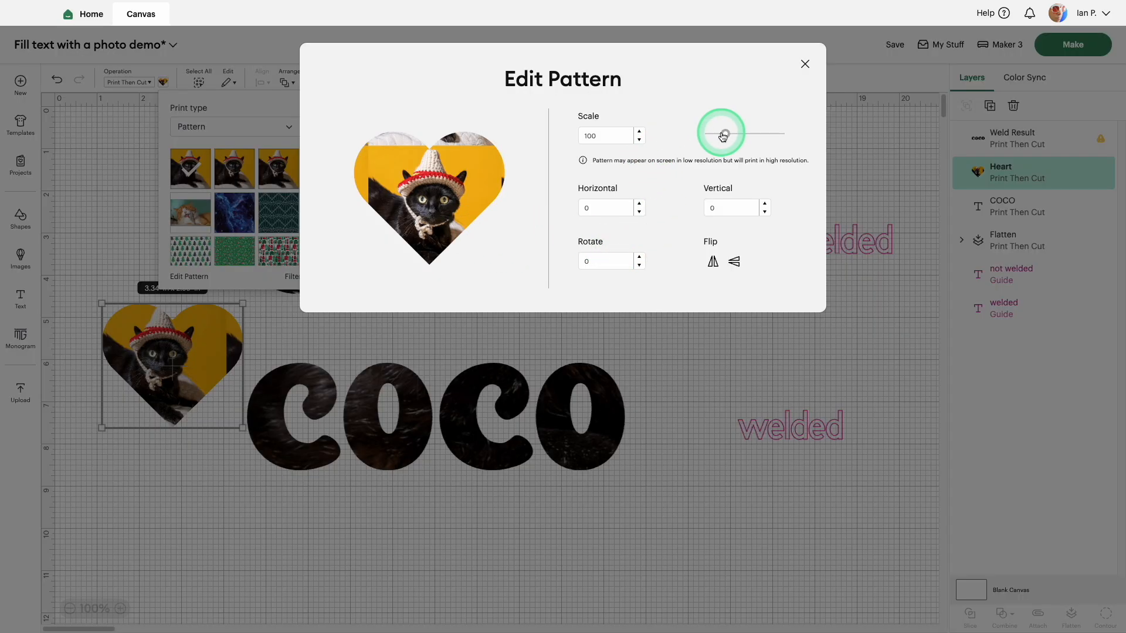
drag(726, 136, 731, 136)
click(680, 206)
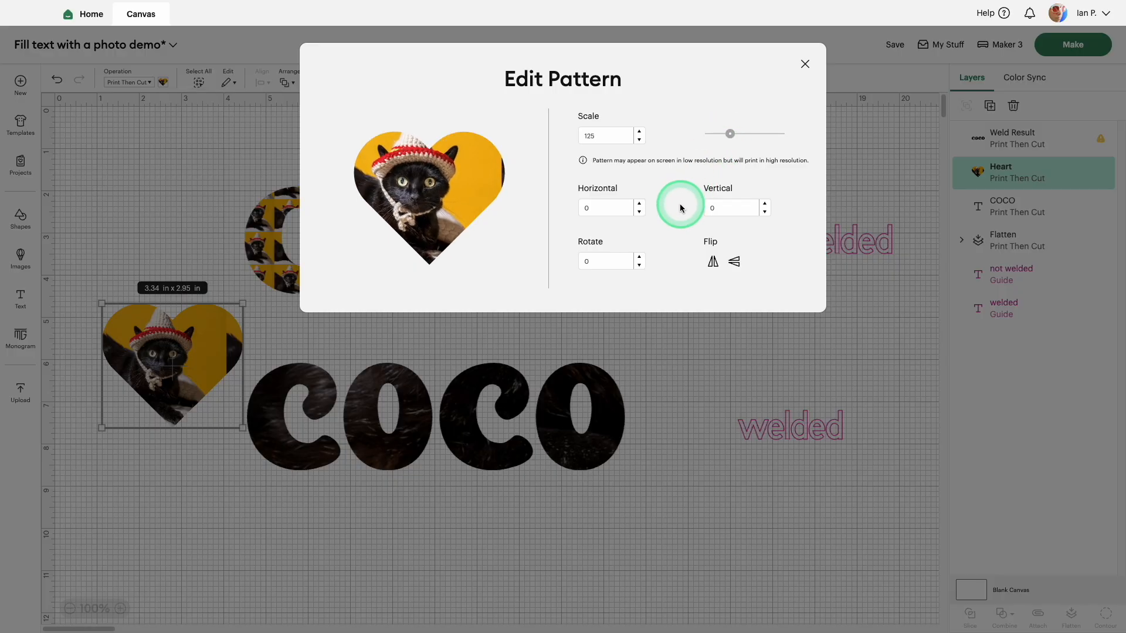
click(641, 205)
click(640, 205)
click(640, 205)
click(641, 205)
click(641, 205)
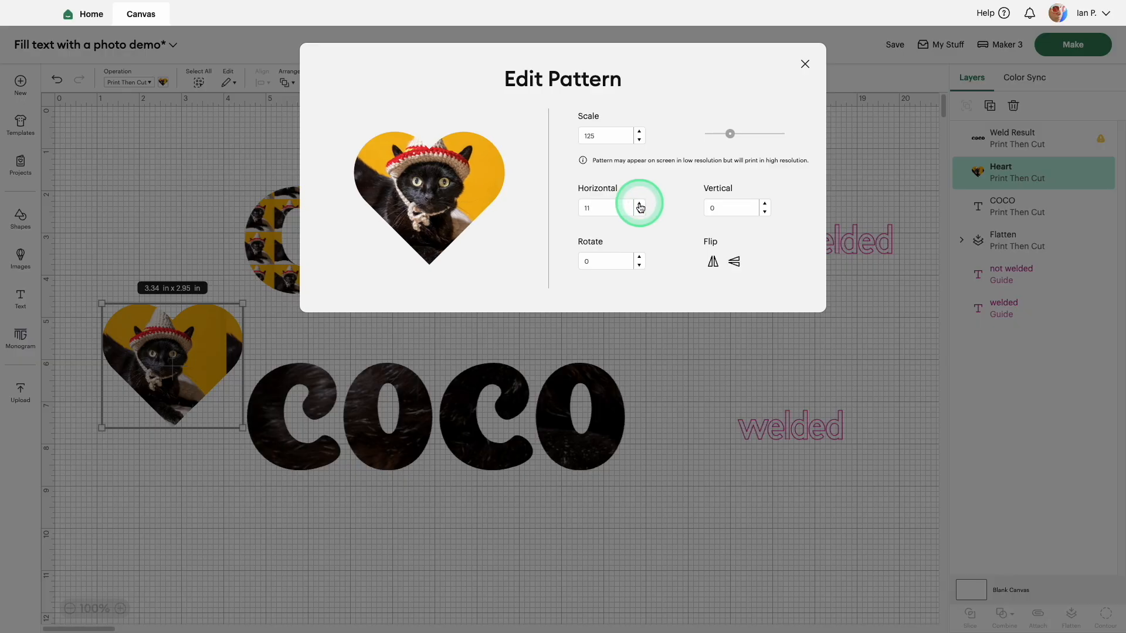
click(805, 64)
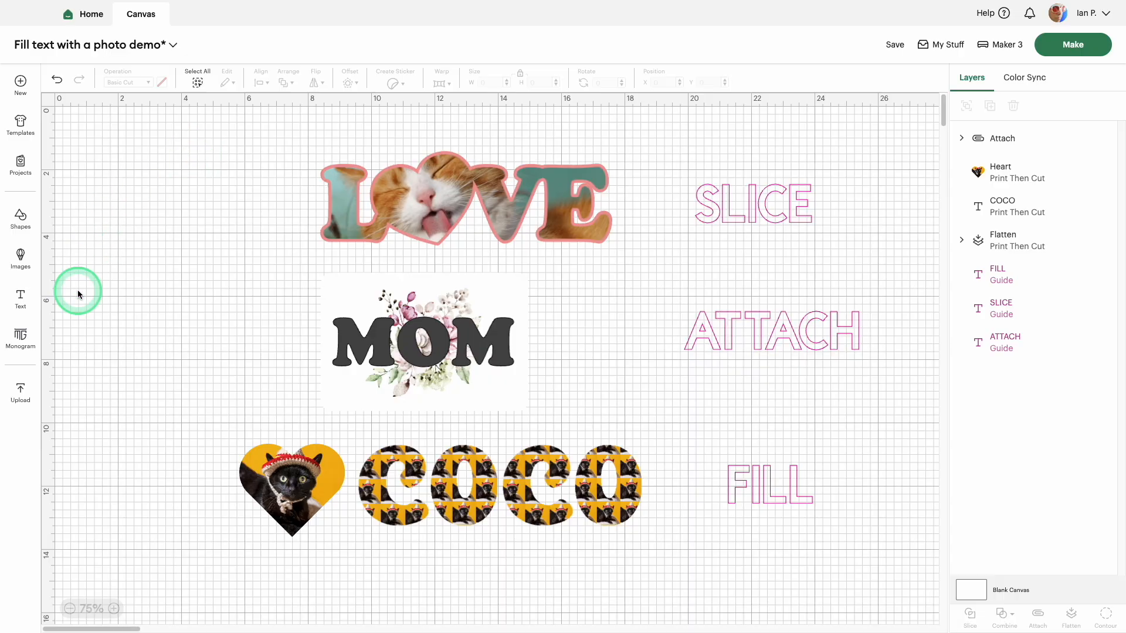
Step: Review the LOVE, MOM and COCO designs on the canvas by selecting each in turn, and clear the selection
click(570, 203)
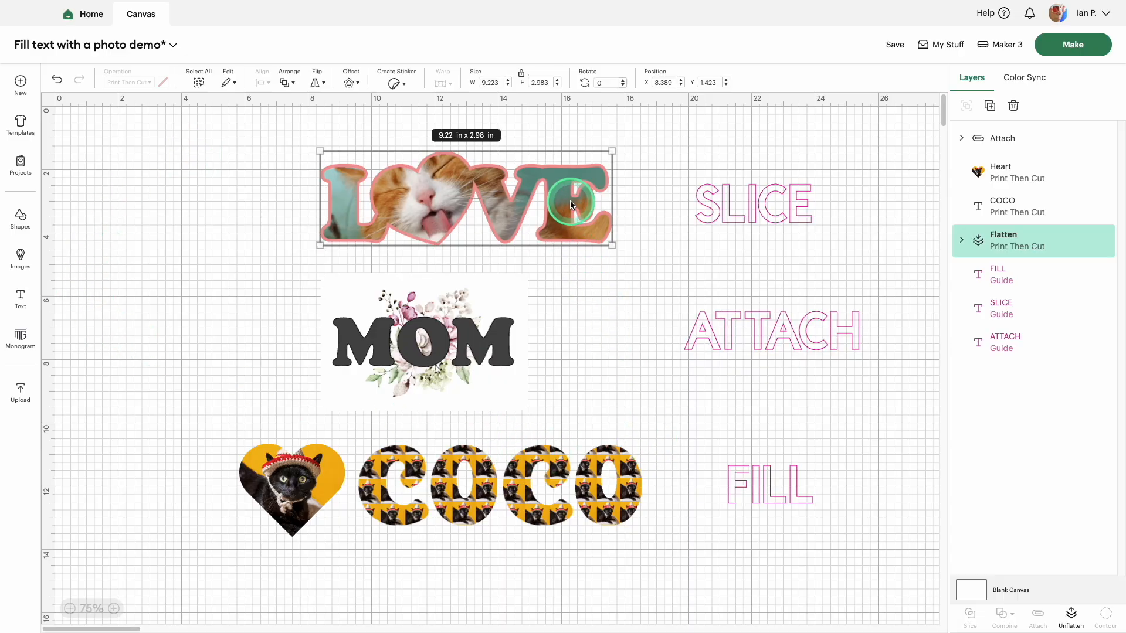
click(471, 357)
click(514, 479)
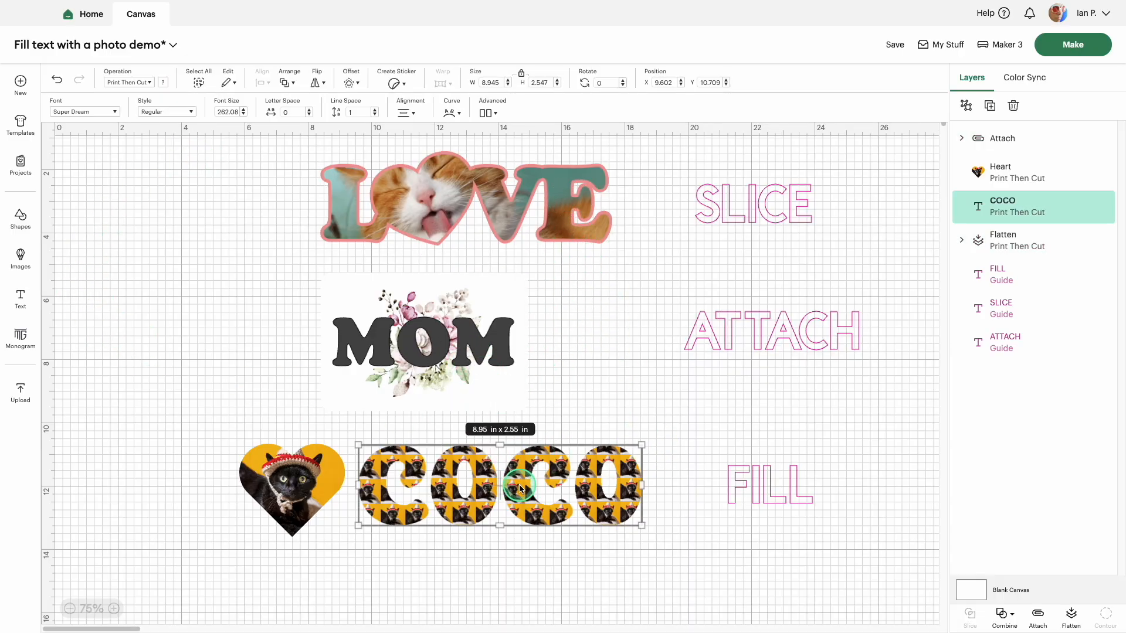
click(130, 428)
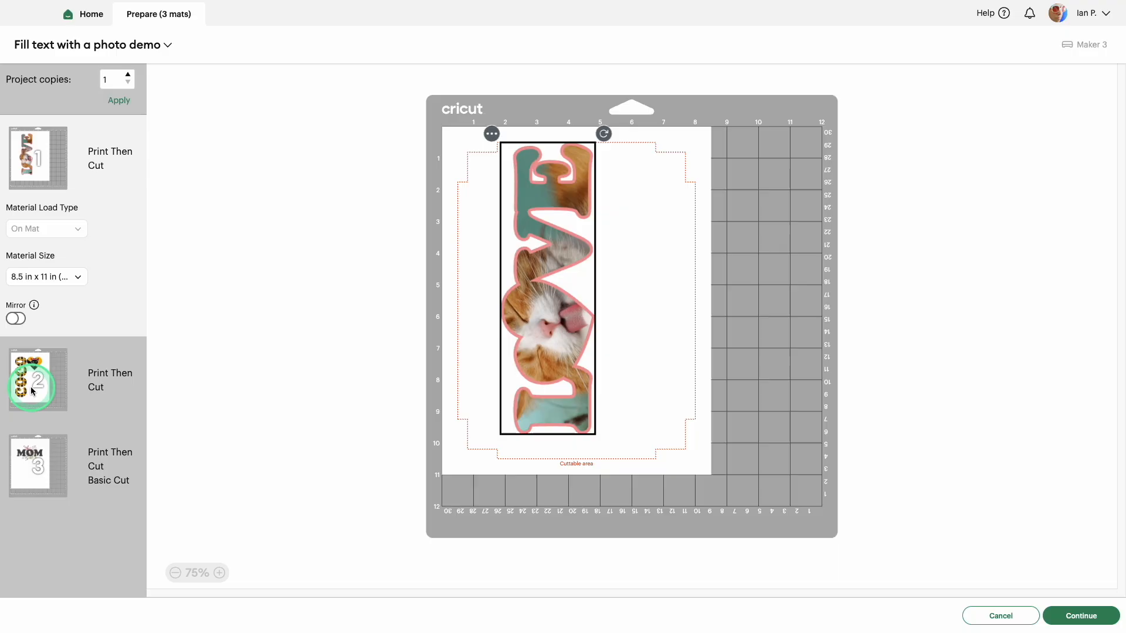
Step: Preview the second mat with the COCO design and the third mat with the MOM design before cutting
click(34, 388)
click(37, 460)
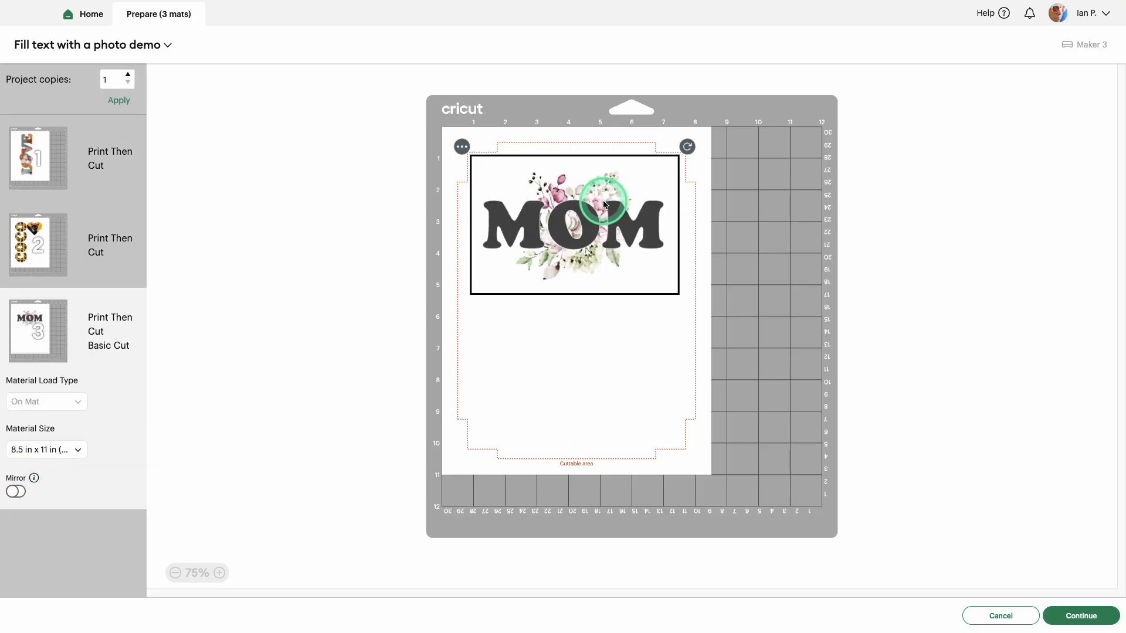